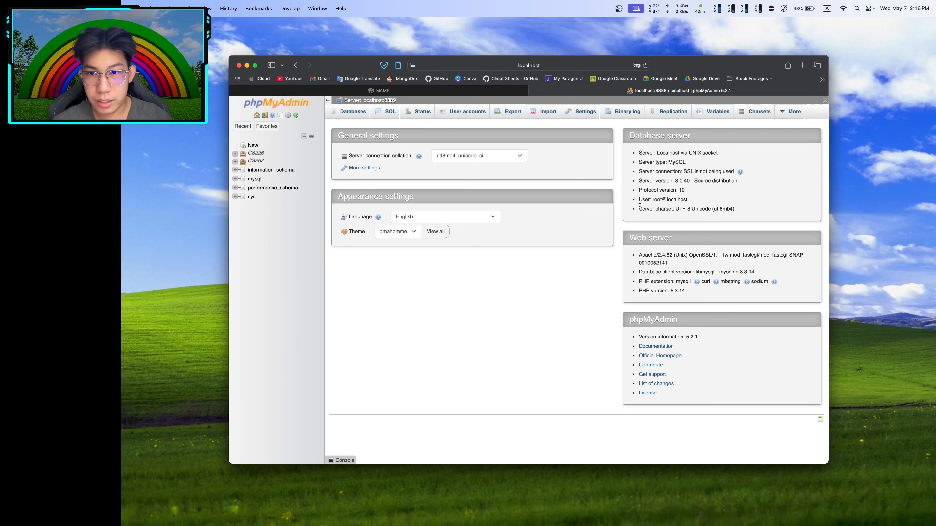
# Open the Change password form for 'root'@'localhost' and choose Password instead of No Password
pyautogui.click(461, 113)
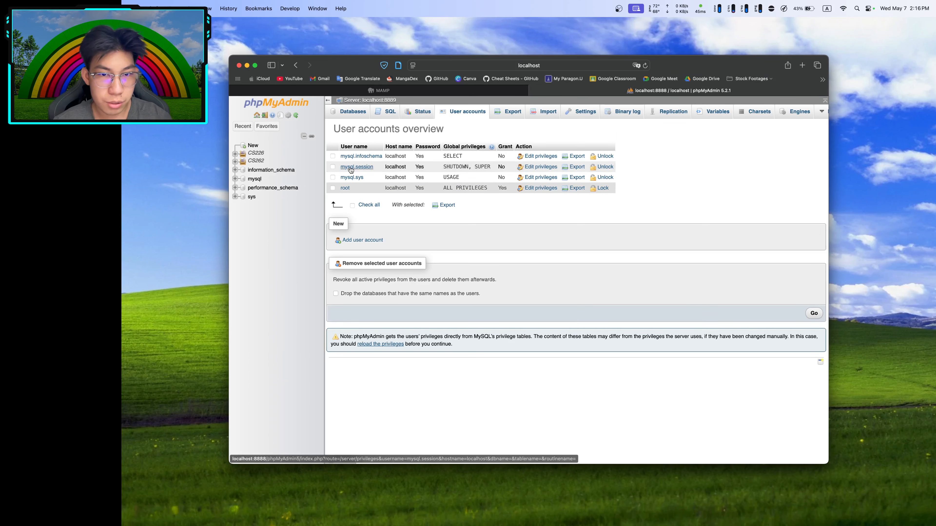
pyautogui.click(531, 189)
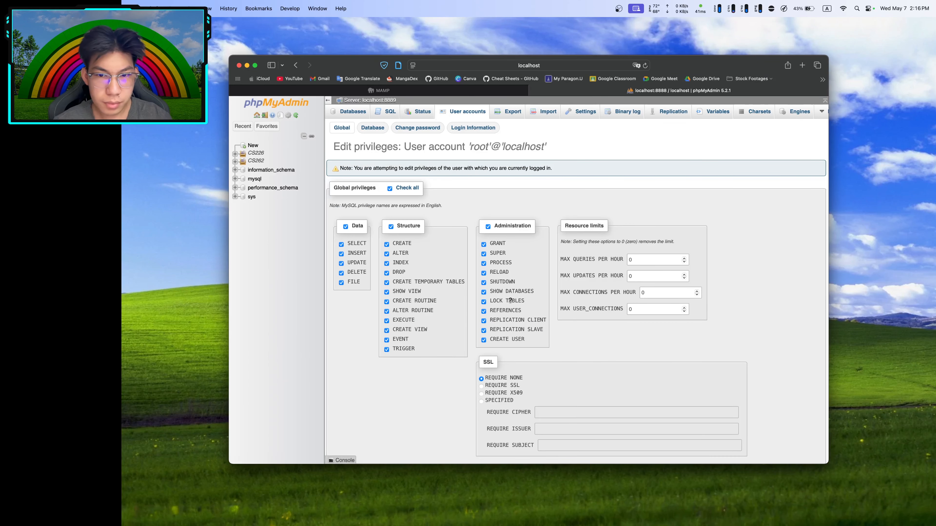
pyautogui.click(414, 130)
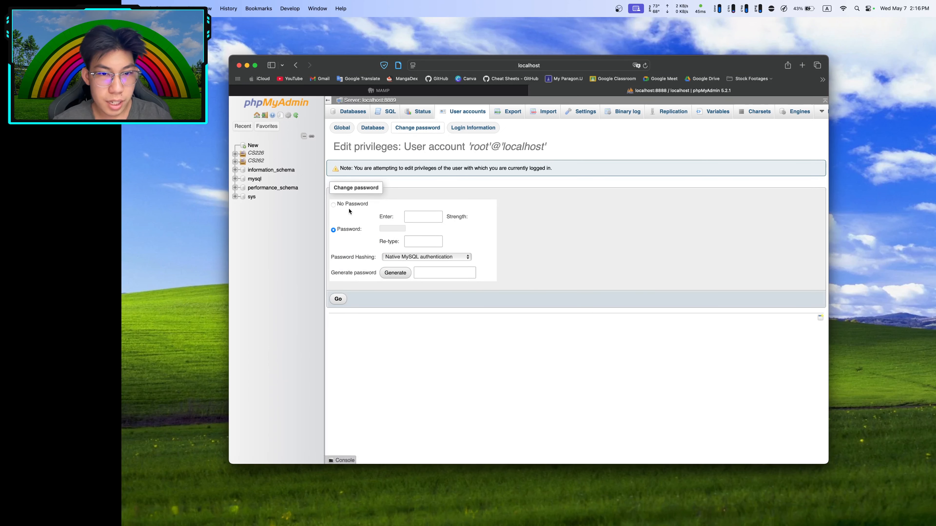
pyautogui.click(333, 205)
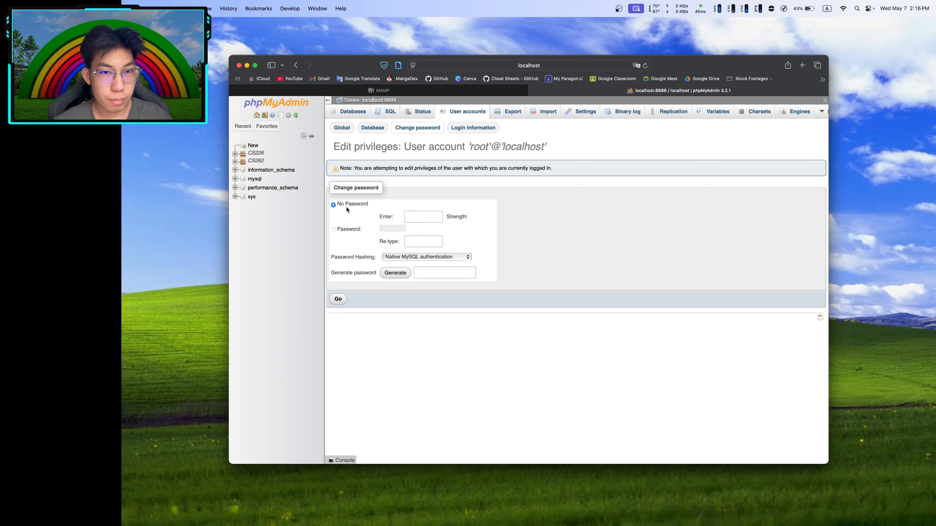
pyautogui.click(341, 228)
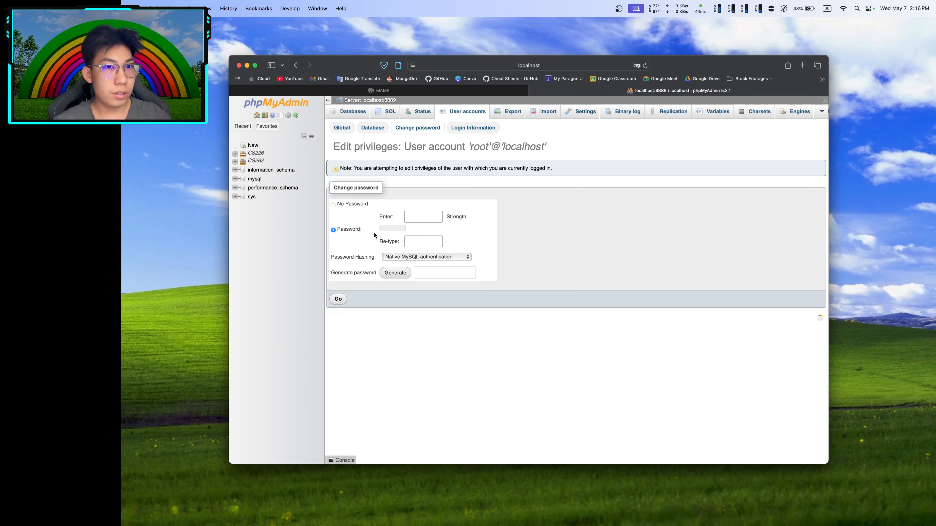
pyautogui.click(412, 222)
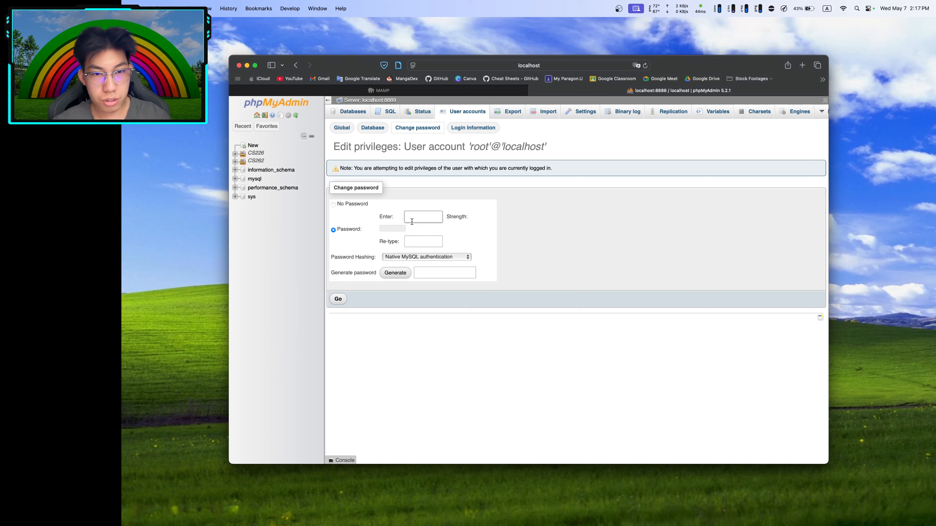
# Enter and confirm the new root password, submit it, and decline saving it in Safari
pyautogui.write('root')
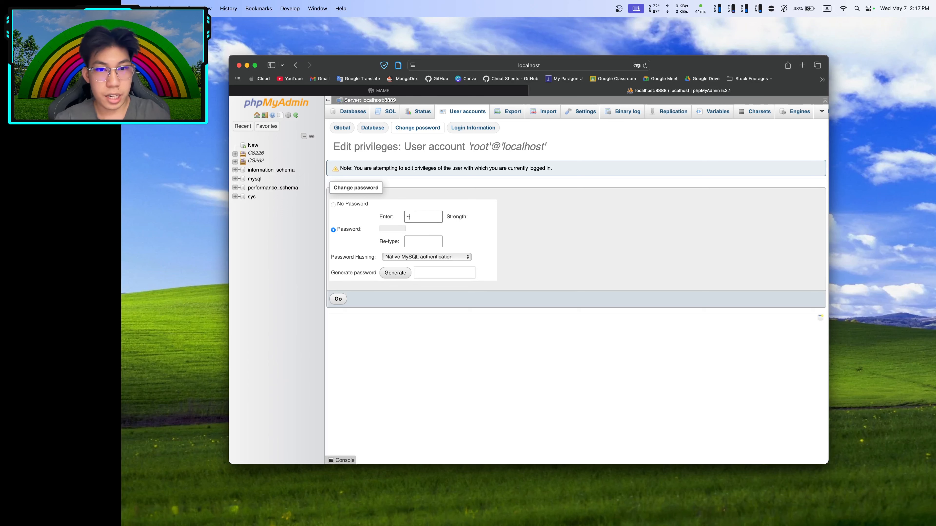
pyautogui.click(429, 240)
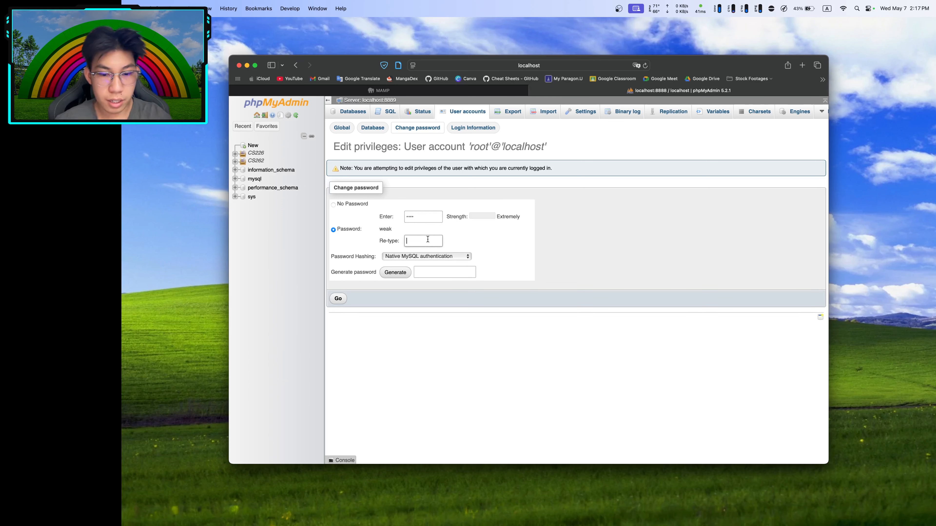
pyautogui.click(395, 272)
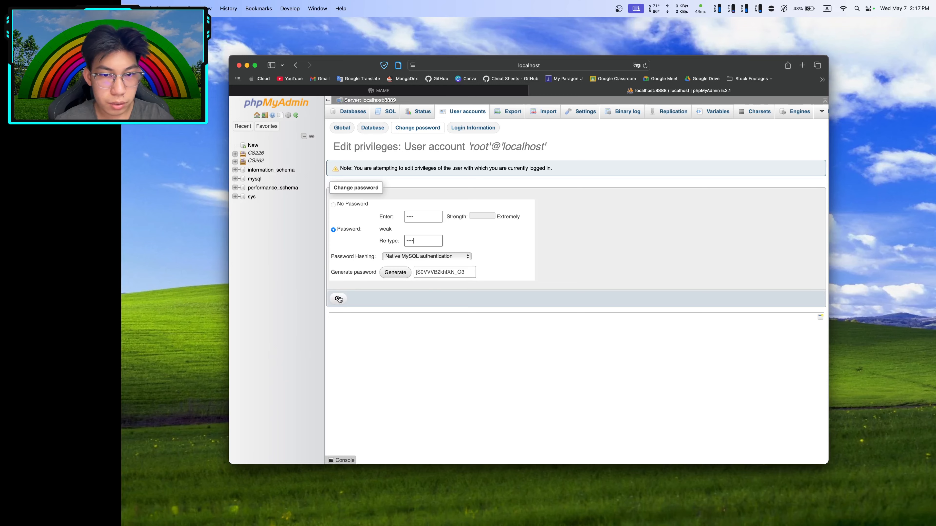
pyautogui.click(338, 299)
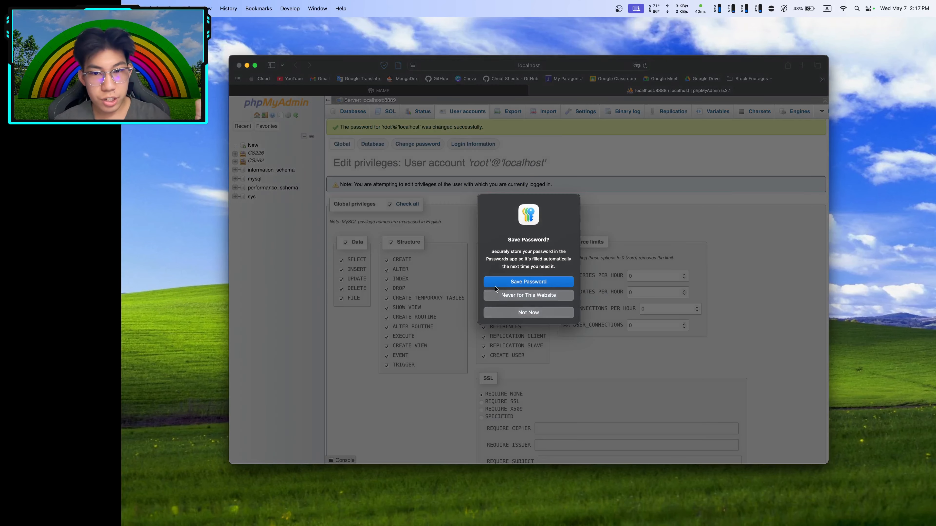
pyautogui.click(515, 314)
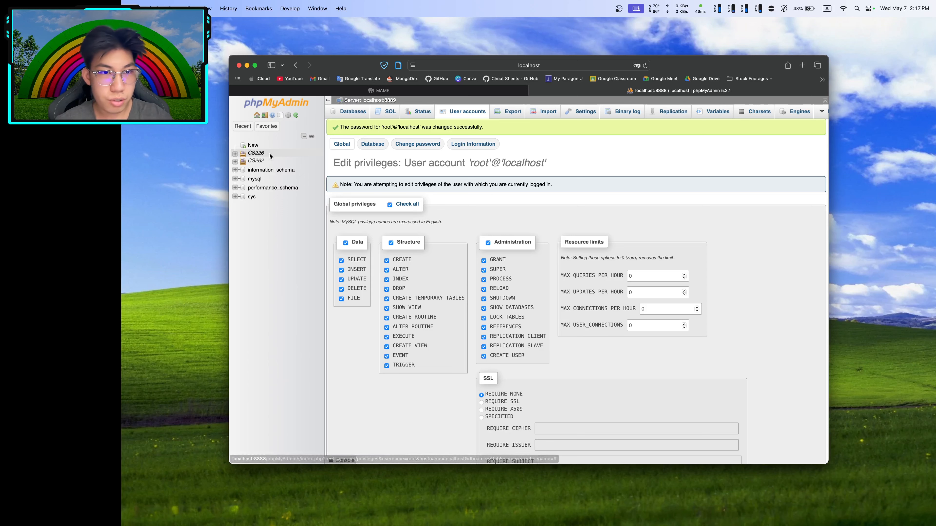
pyautogui.click(290, 106)
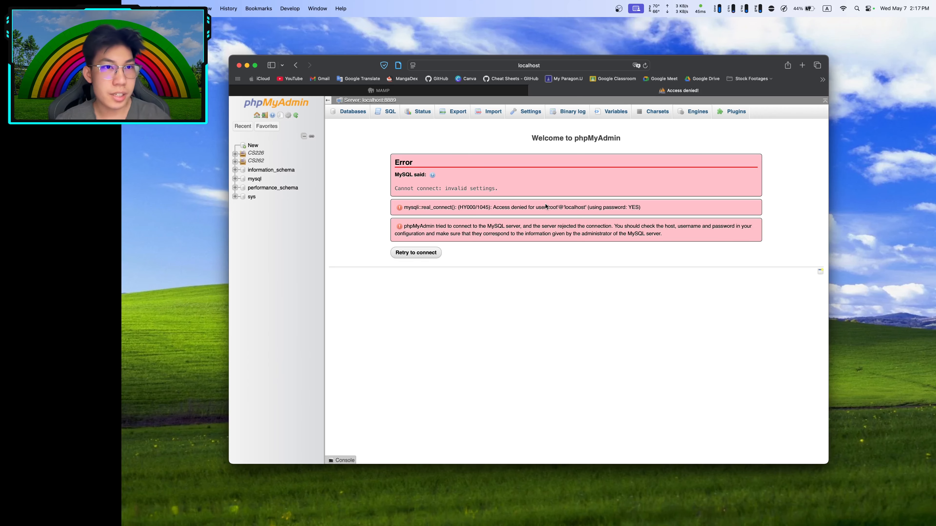
# Launch Finder through Spotlight and open the MAMP folder in Applications
pyautogui.hotkey('ctrl', 'Left')
pyautogui.press('super+space')
pyautogui.write('finder')
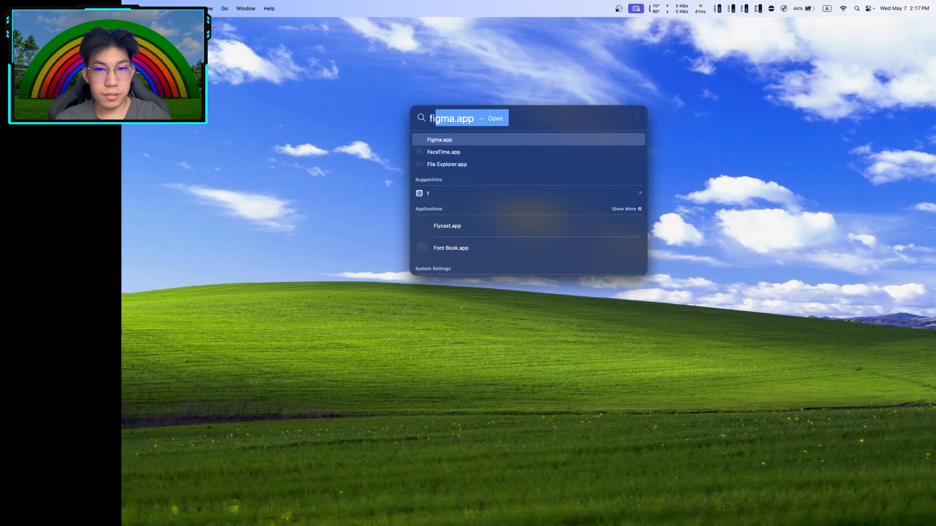
pyautogui.press('Return')
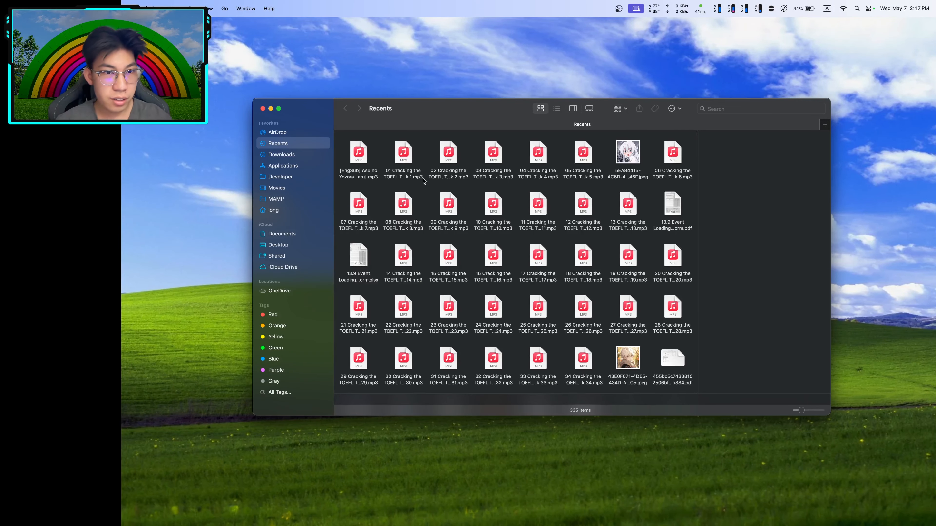
pyautogui.click(283, 165)
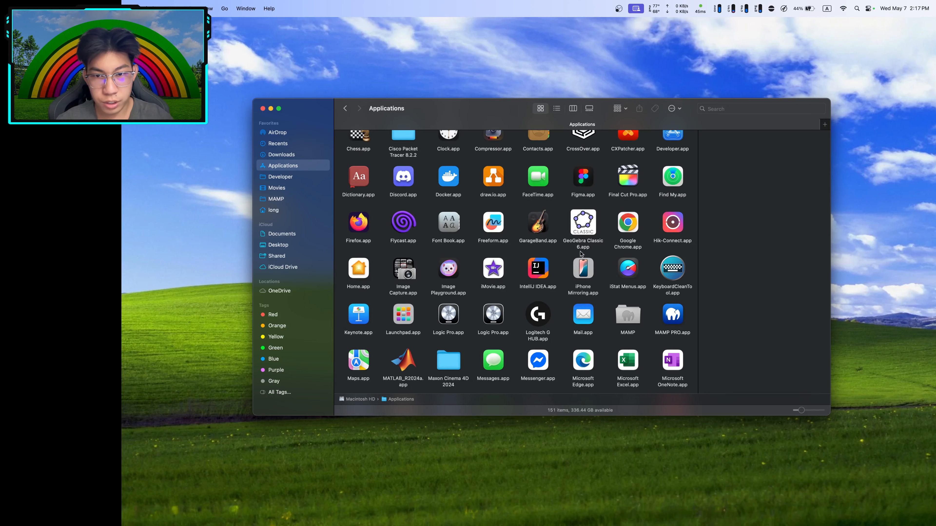
pyautogui.scroll(2, 586, 251)
pyautogui.scroll(-10, 586, 251)
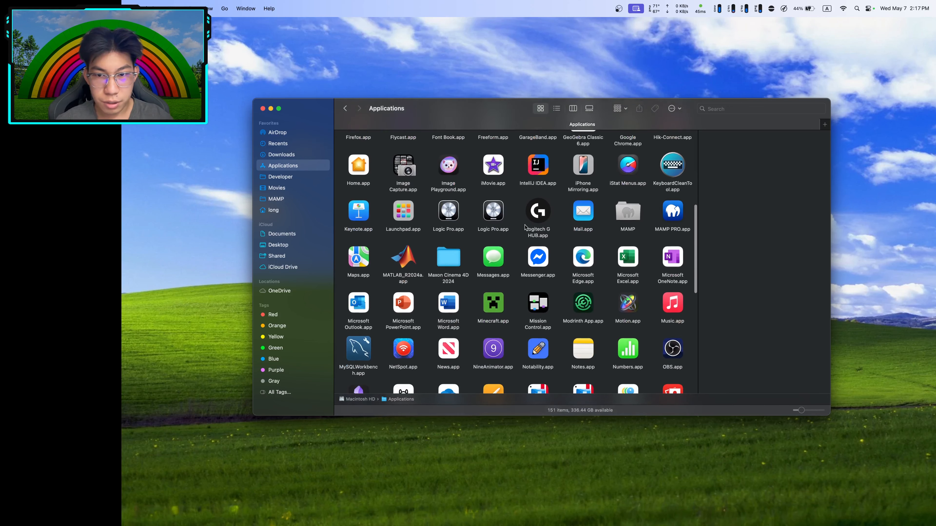
pyautogui.doubleClick(625, 218)
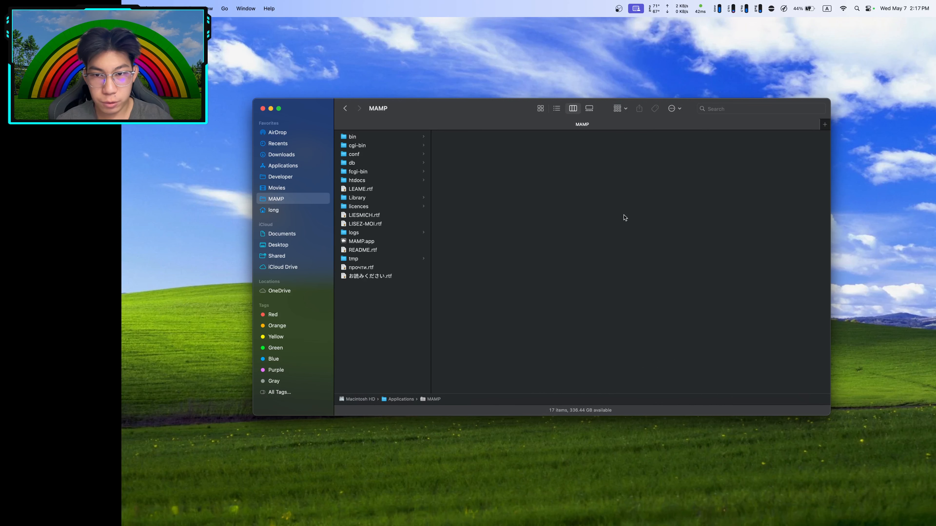
# Browse MAMP's bin, db, mysql80 and mysql57 folders
pyautogui.click(363, 137)
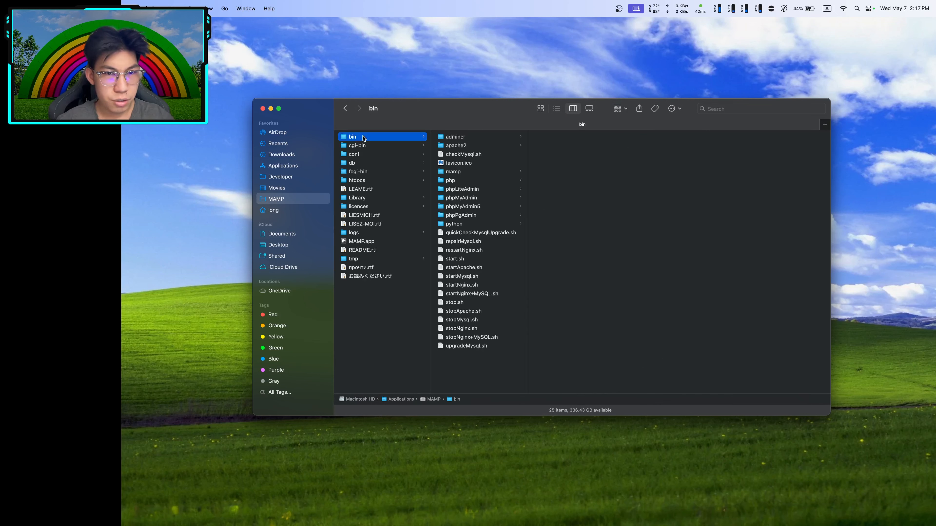
pyautogui.click(354, 166)
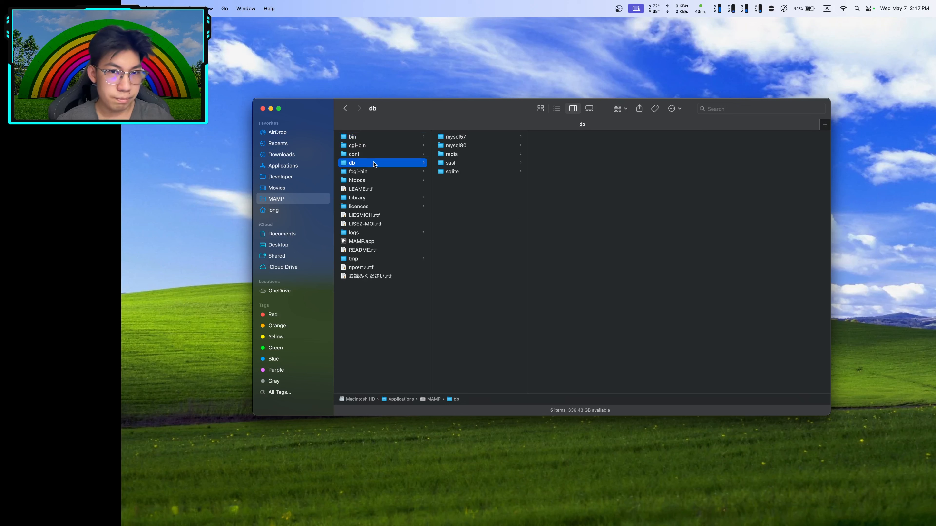
pyautogui.click(464, 146)
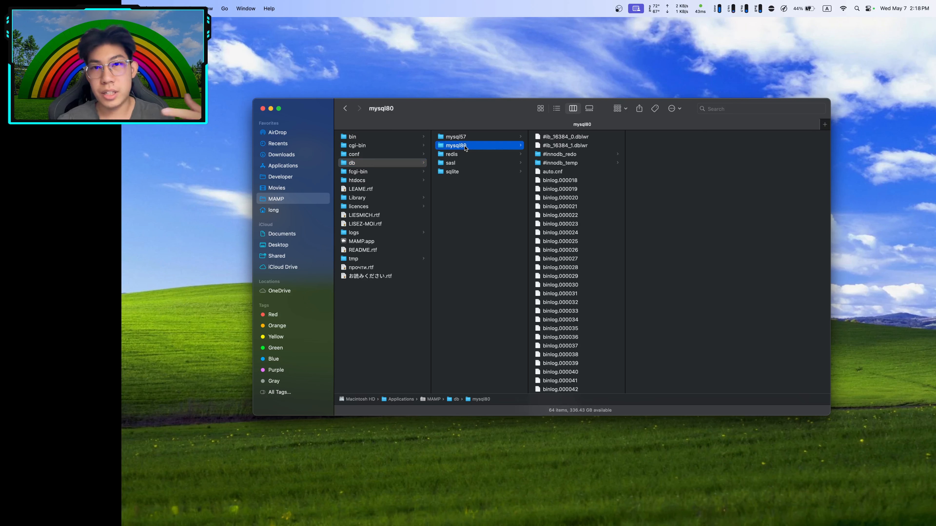
pyautogui.click(464, 140)
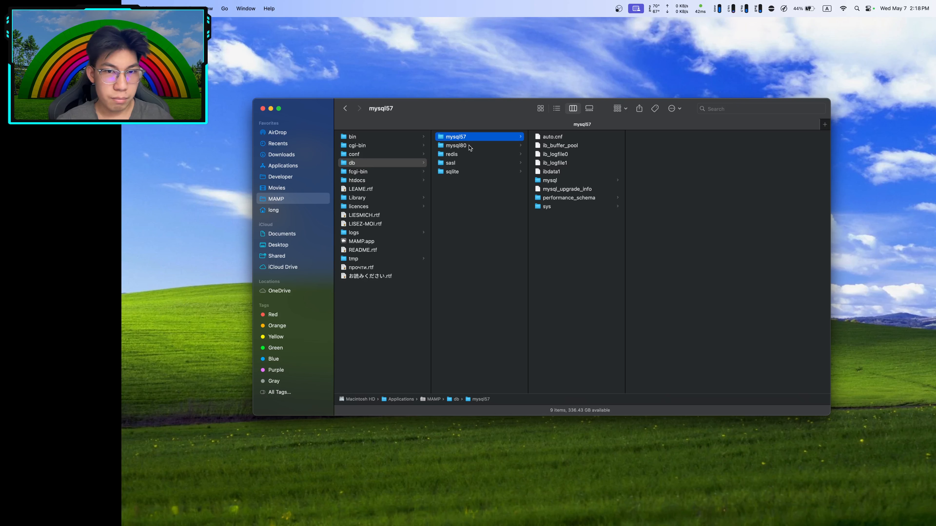
pyautogui.click(462, 147)
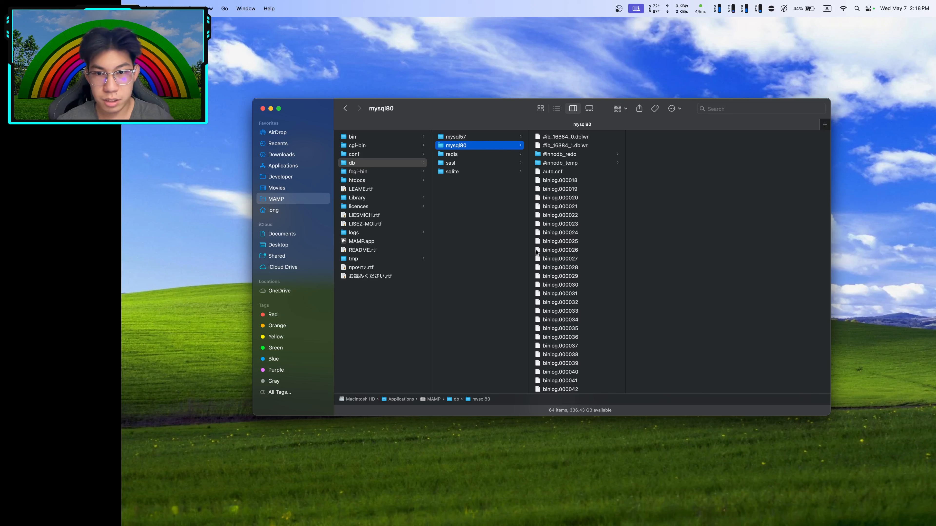
pyautogui.scroll(-5, 537, 253)
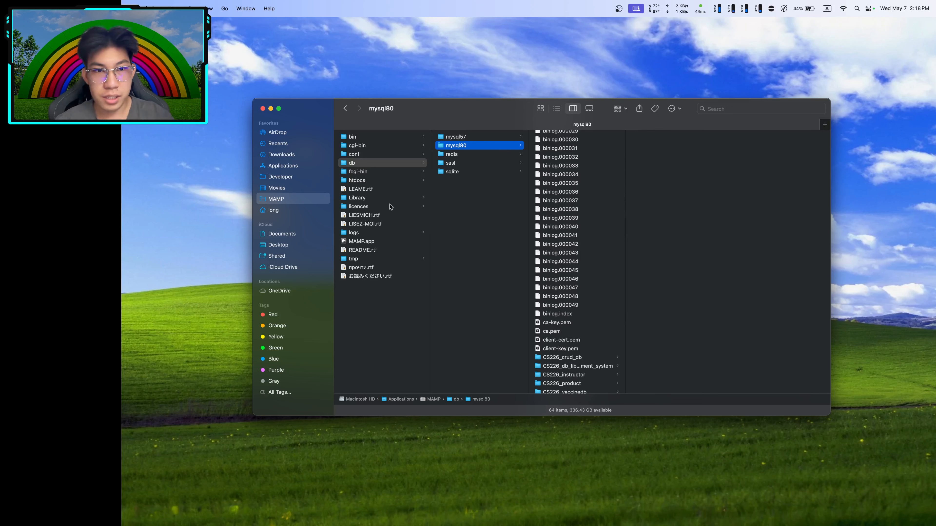
pyautogui.click(360, 137)
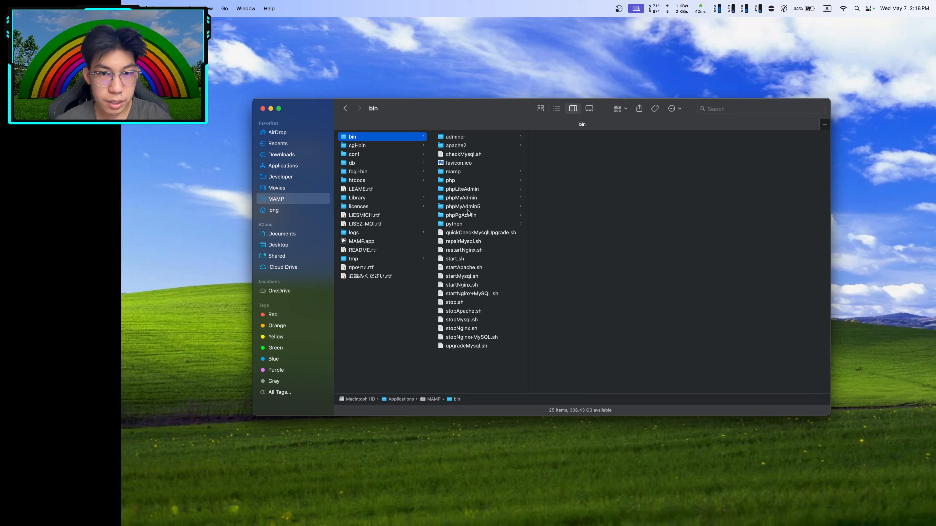
# Preview config.inc.php in bin/phpMyAdmin5 and bring up its context menu
pyautogui.click(519, 203)
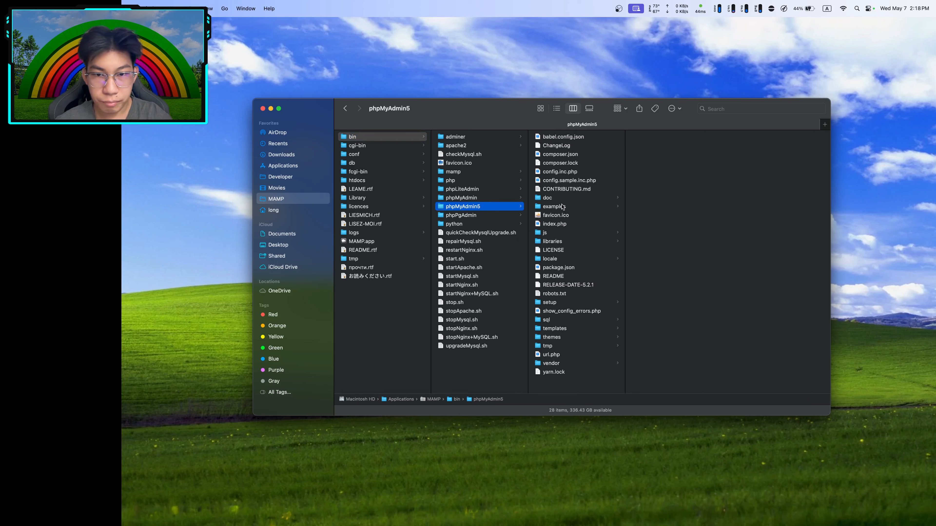
pyautogui.click(566, 173)
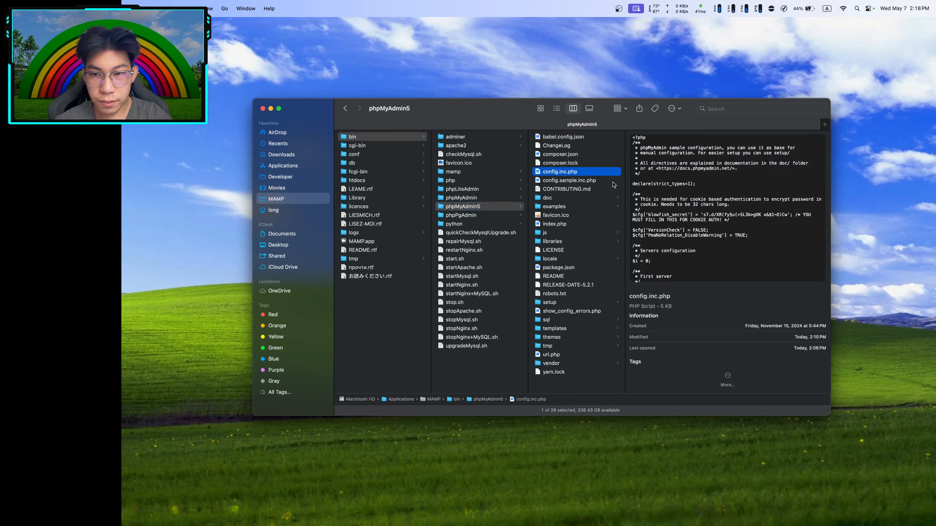
pyautogui.rightClick(570, 173)
# Open config.inc.php in TextEdit, replace the $cfg password value with the new root password, and save
pyautogui.moveTo(614, 188)
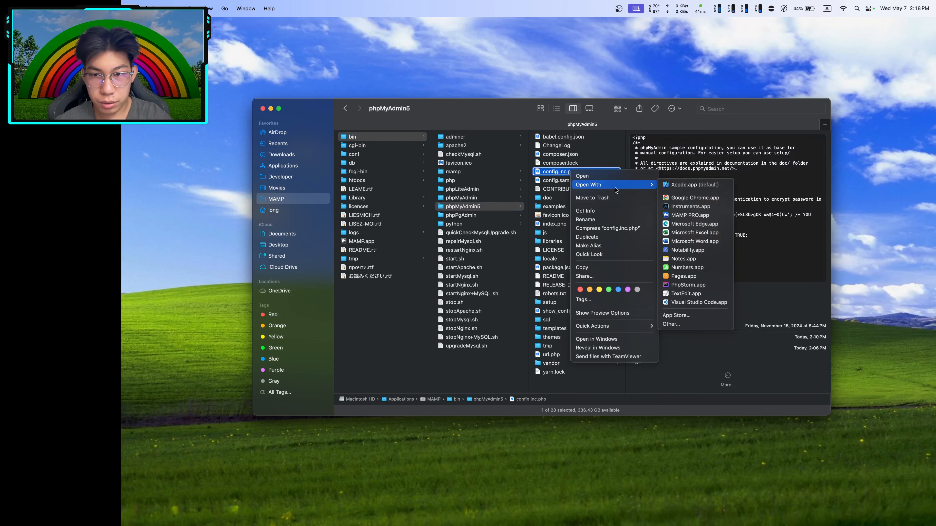
pyautogui.click(682, 294)
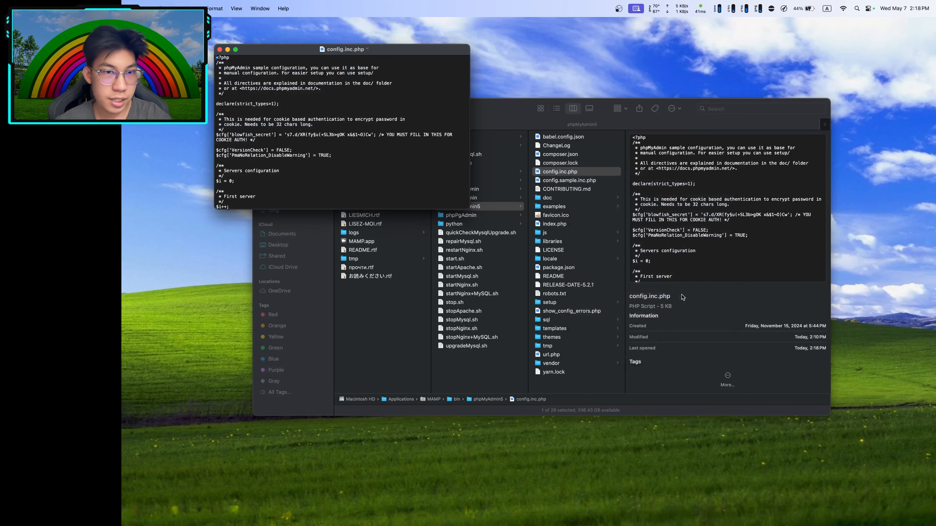
pyautogui.scroll(-10, 312, 123)
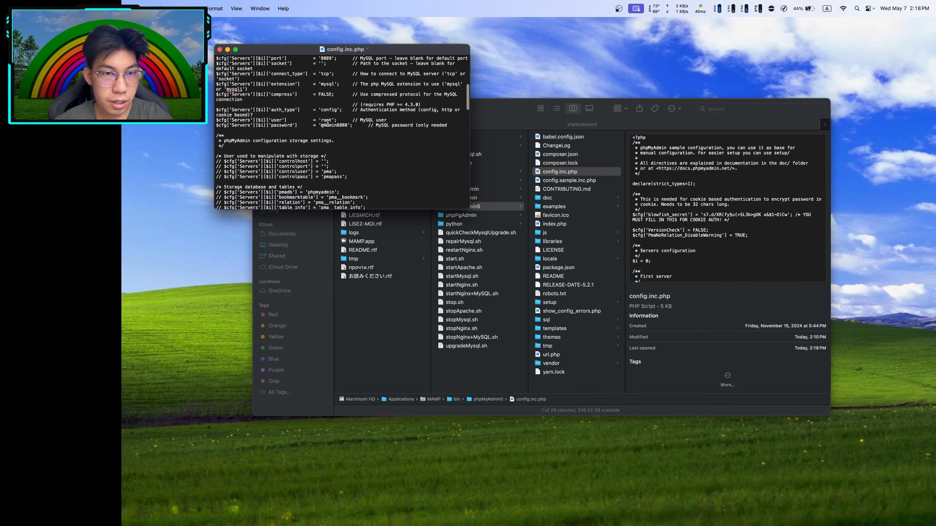
pyautogui.moveTo(321, 126); pyautogui.dragTo(347, 126)
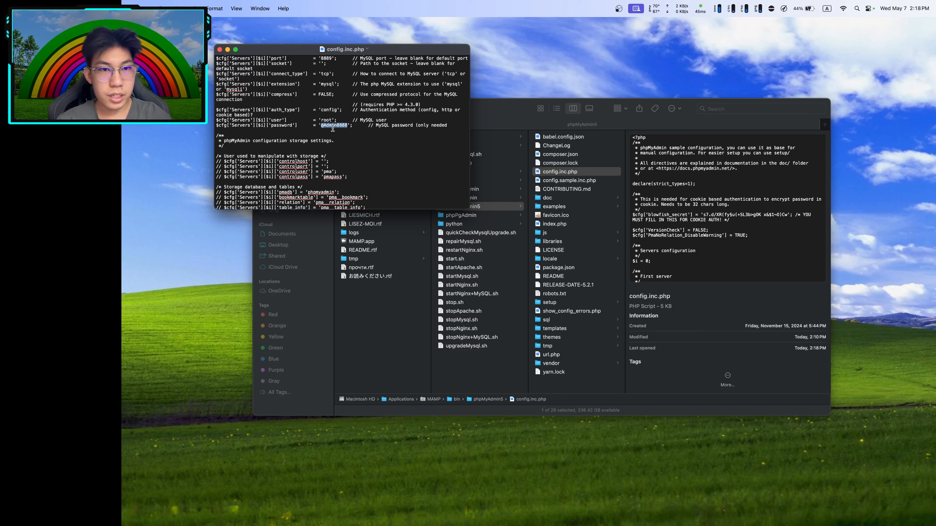
pyautogui.write('root')
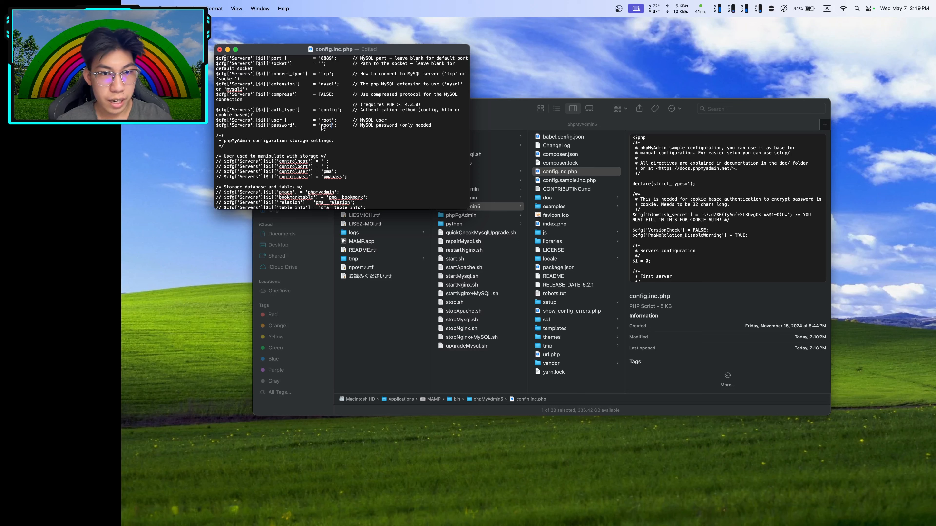
pyautogui.moveTo(320, 125); pyautogui.dragTo(330, 124)
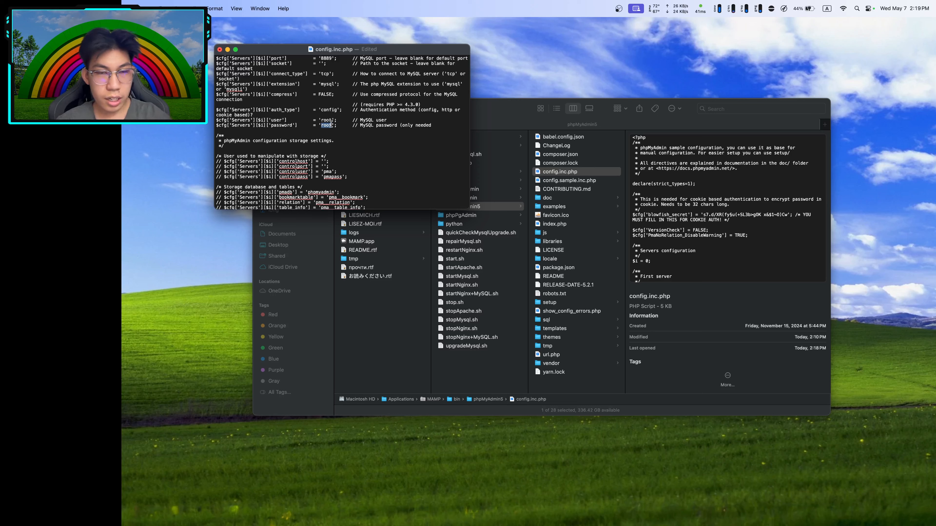
pyautogui.press('super+s')
pyautogui.hotkey('ctrl', 'Right')
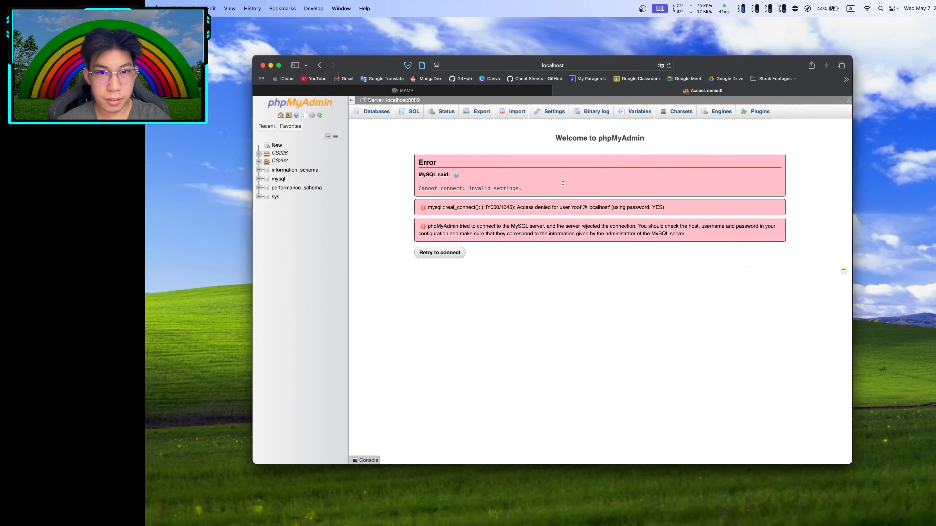
# Reload phpMyAdmin so it connects as root again, then close config.inc.php in TextEdit
pyautogui.press('super+r')
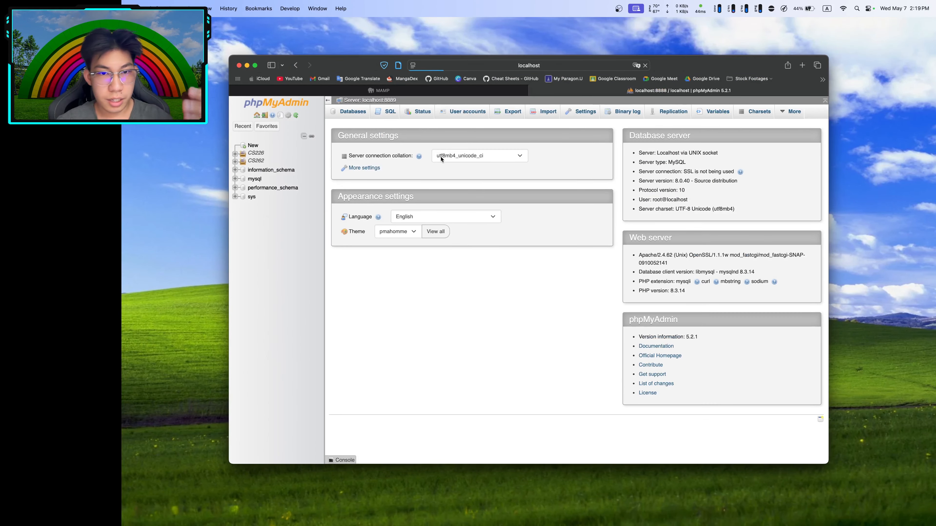
pyautogui.hotkey('ctrl', 'Left')
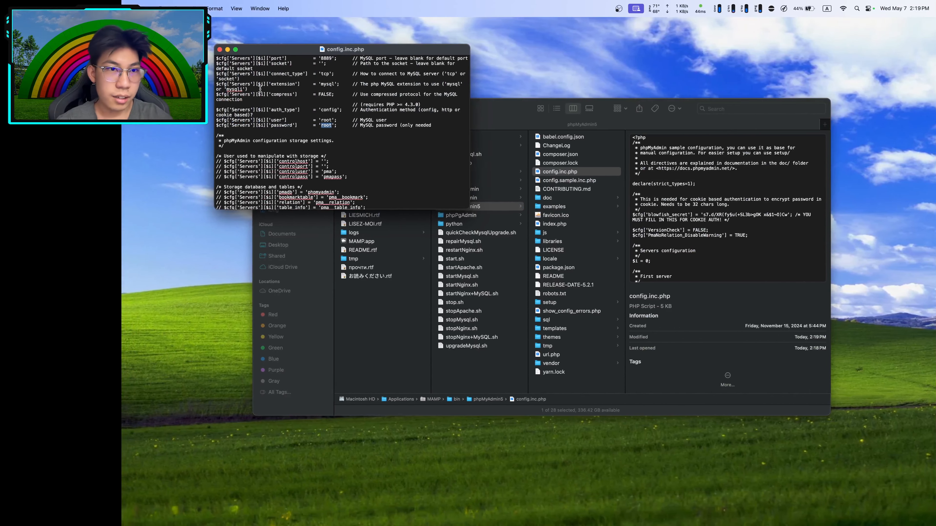
pyautogui.click(220, 50)
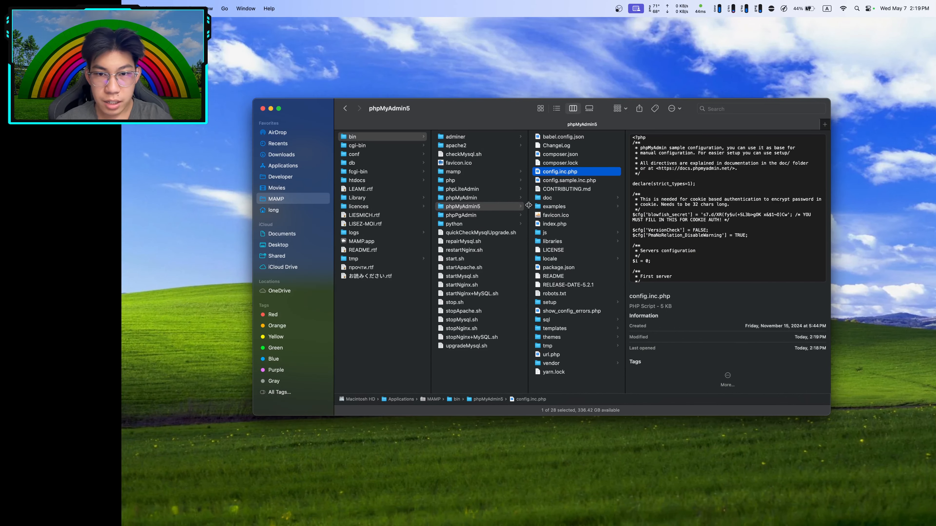
pyautogui.hotkey('ctrl', 'Right')
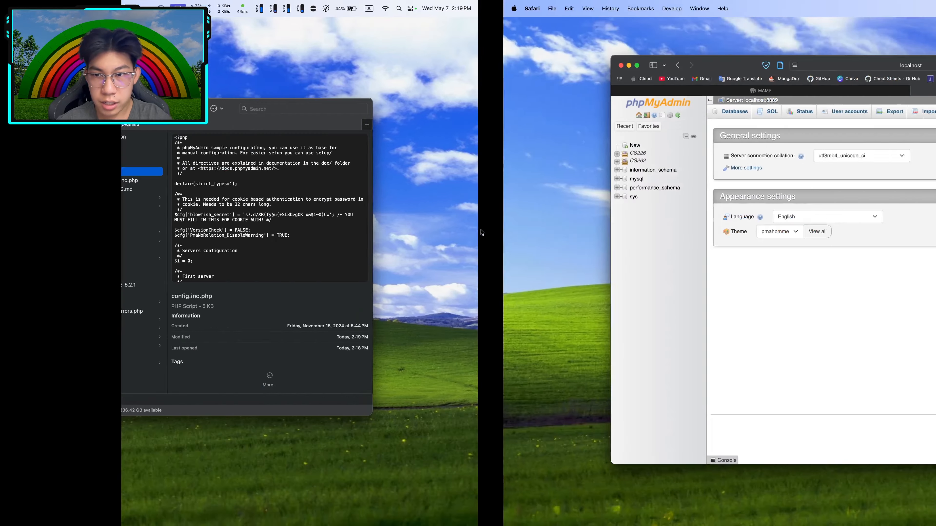
pyautogui.hotkey('ctrl', 'Left')
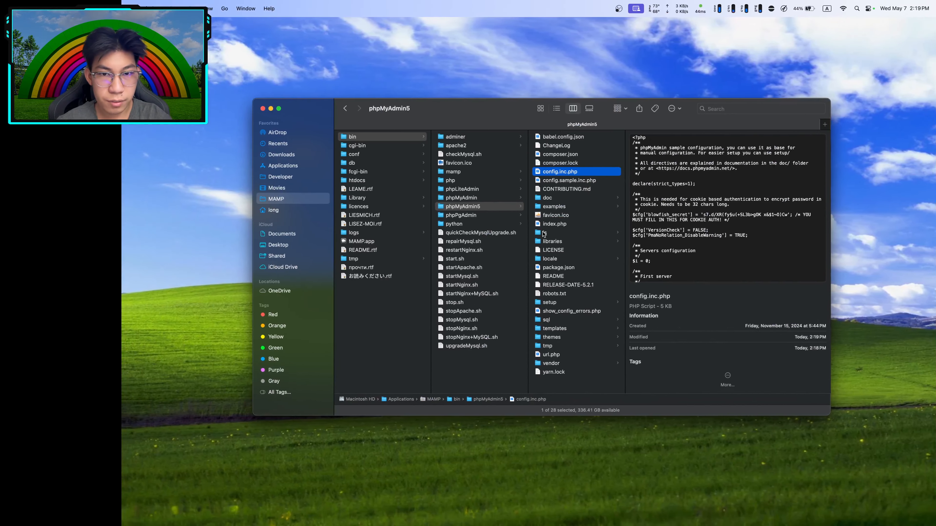
pyautogui.hotkey('ctrl', 'Up')
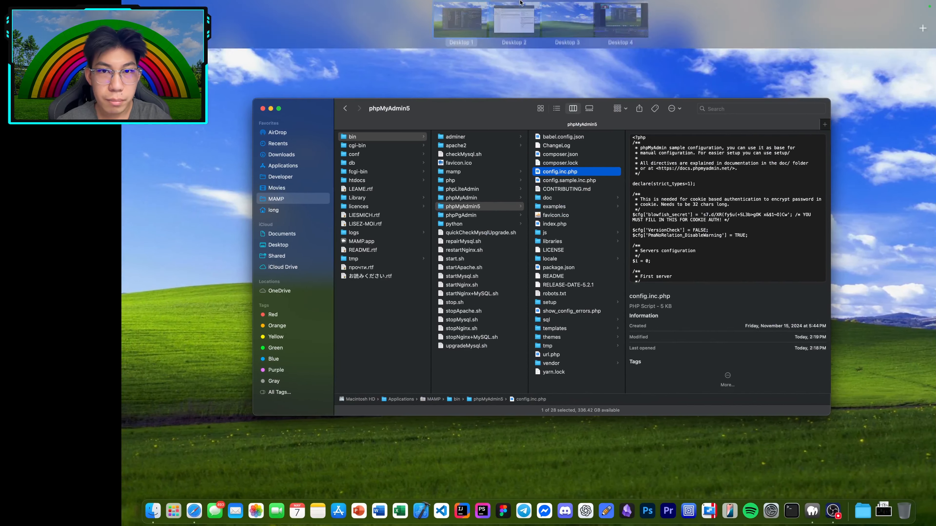
pyautogui.click(510, 52)
# Move the MAMP window onto Desktop 3 and bring it to the front
pyautogui.hotkey('ctrl', 'Up')
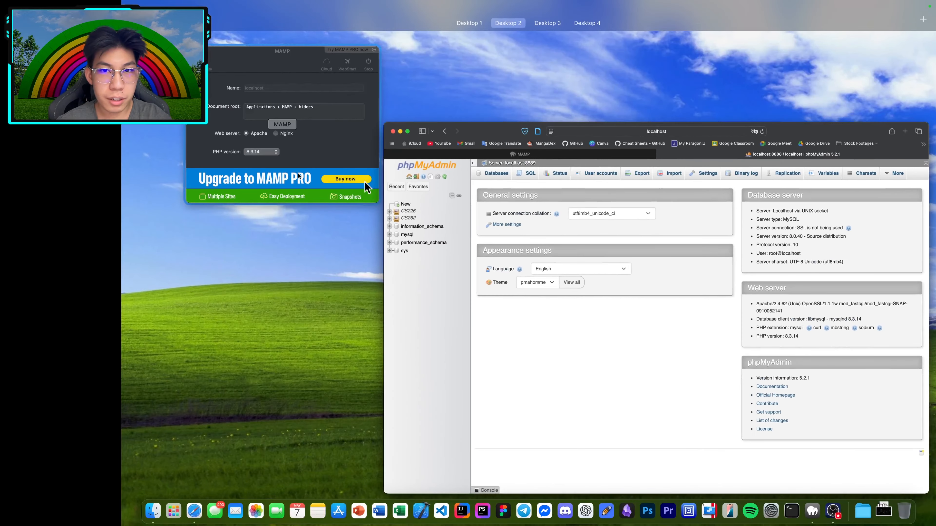
pyautogui.moveTo(365, 182); pyautogui.dragTo(561, 41)
pyautogui.click(561, 41)
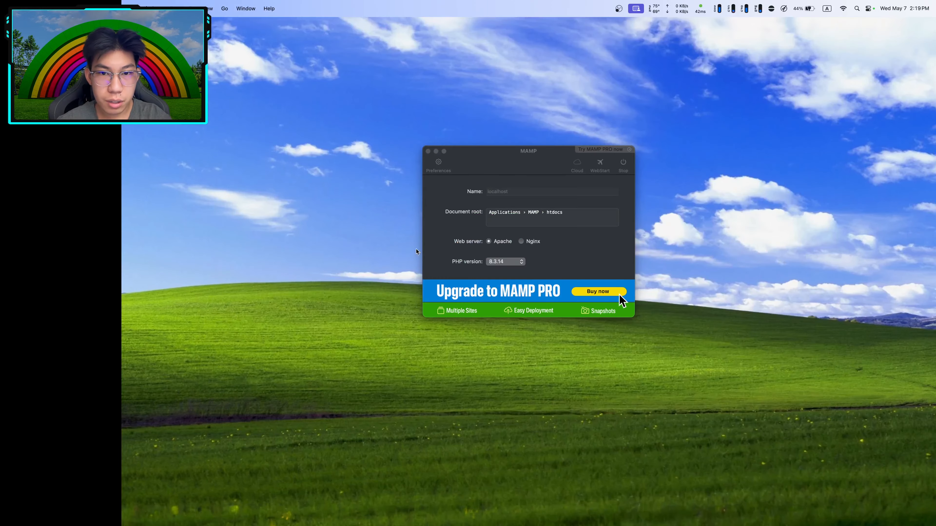
pyautogui.click(483, 168)
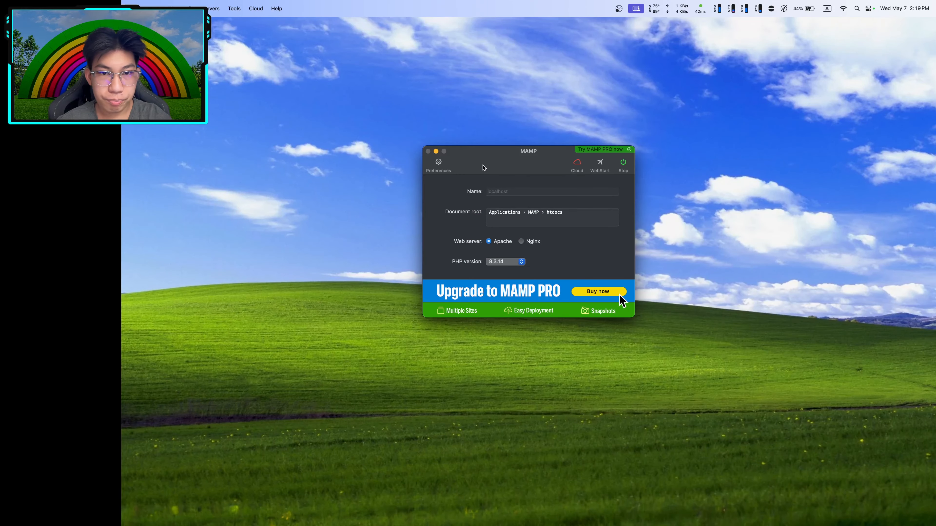
# Run Tools > Check MySQL databases, read the 1045 access-denied error, and cancel
pyautogui.click(236, 8)
pyautogui.click(270, 52)
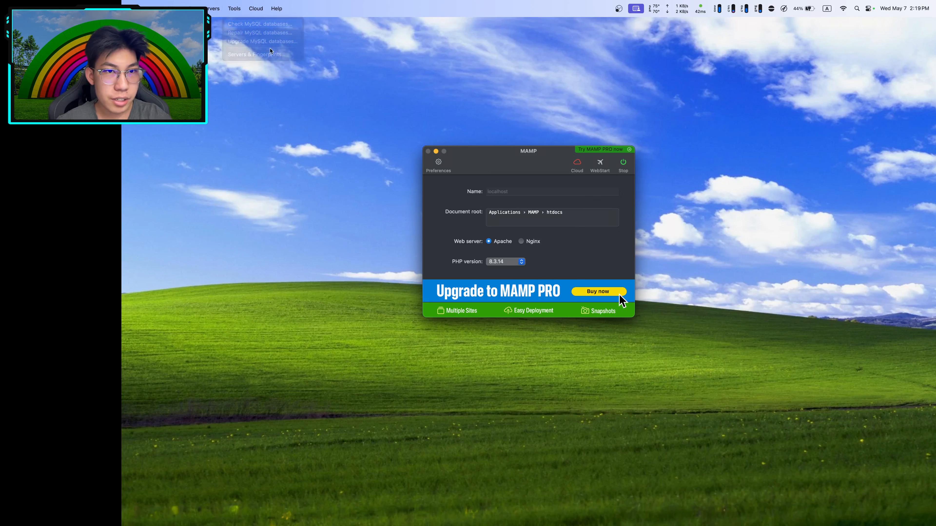
pyautogui.click(591, 272)
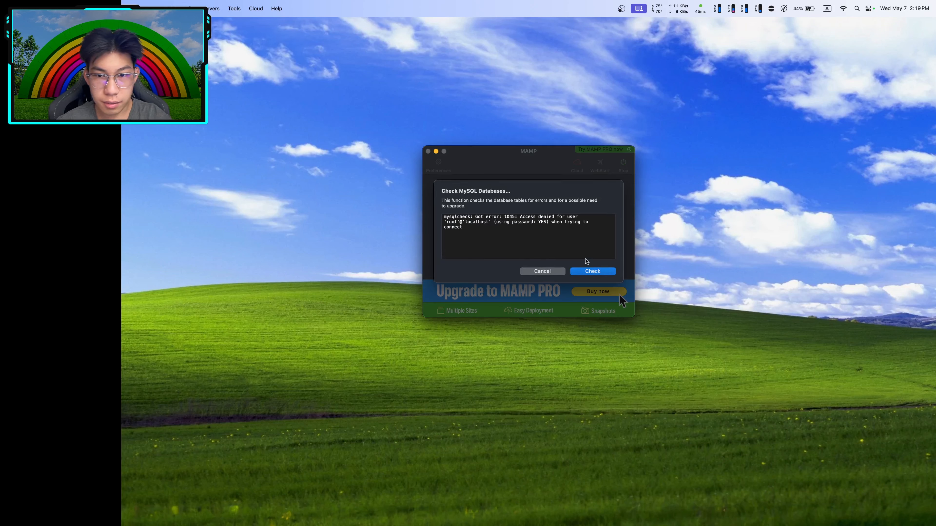
pyautogui.moveTo(444, 217); pyautogui.dragTo(534, 218)
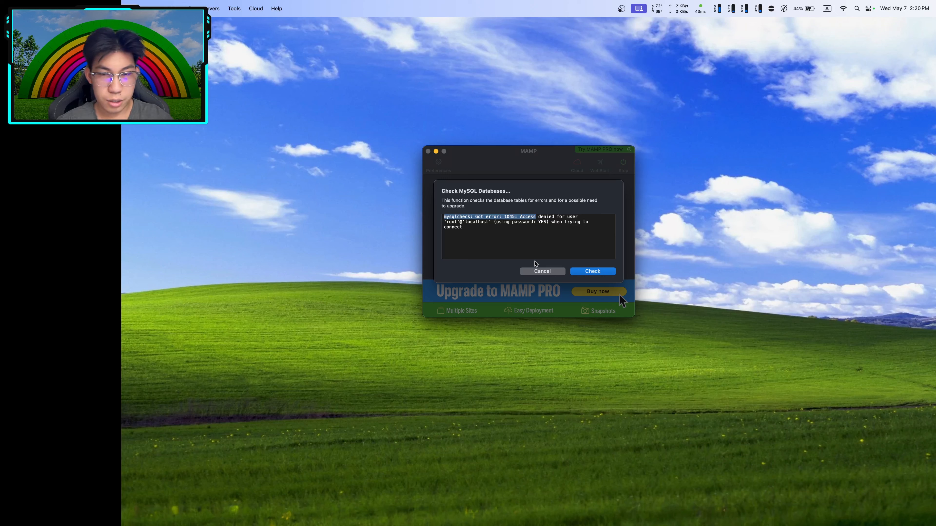
pyautogui.click(538, 271)
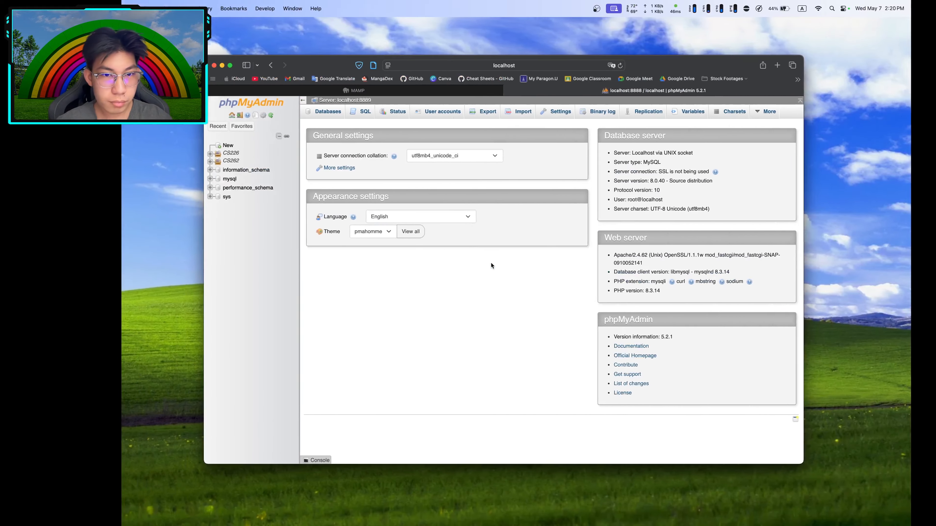
pyautogui.hotkey('ctrl', 'Left')
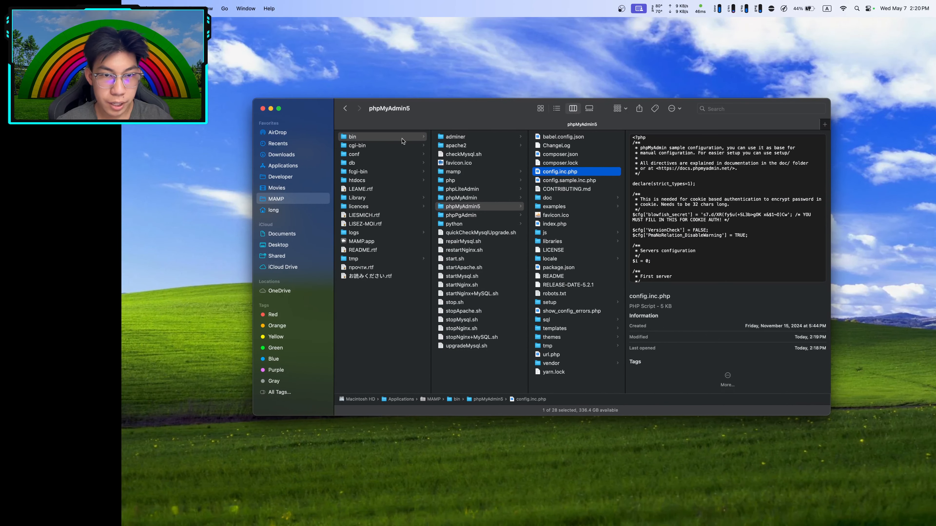
# Compare the six MySQL .sh scripts in MAMP's bin folder, ending with checkMysql.sh selected alone
pyautogui.click(370, 139)
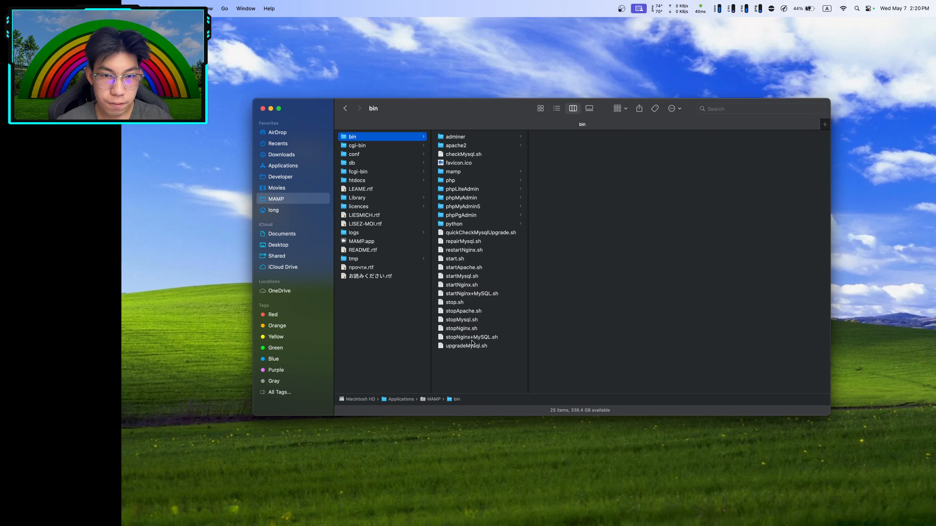
pyautogui.click(476, 155)
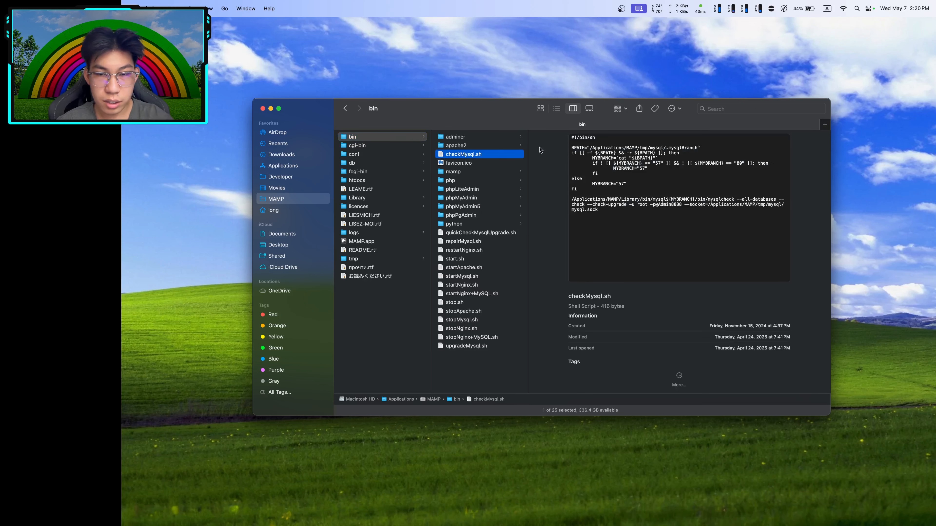
pyautogui.click(461, 234)
pyautogui.keyDown('super'); pyautogui.click(454, 155); pyautogui.keyUp('super')
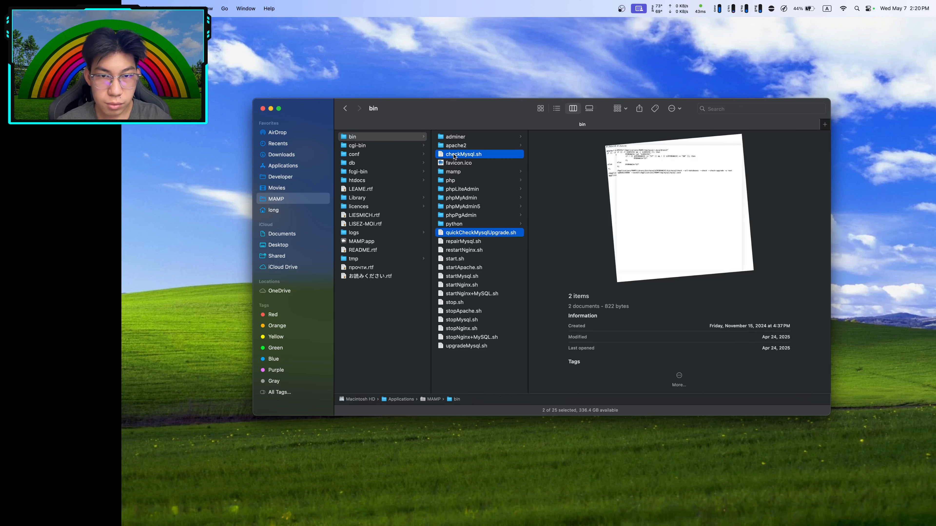
pyautogui.keyDown('super'); pyautogui.click(459, 243); pyautogui.keyUp('super')
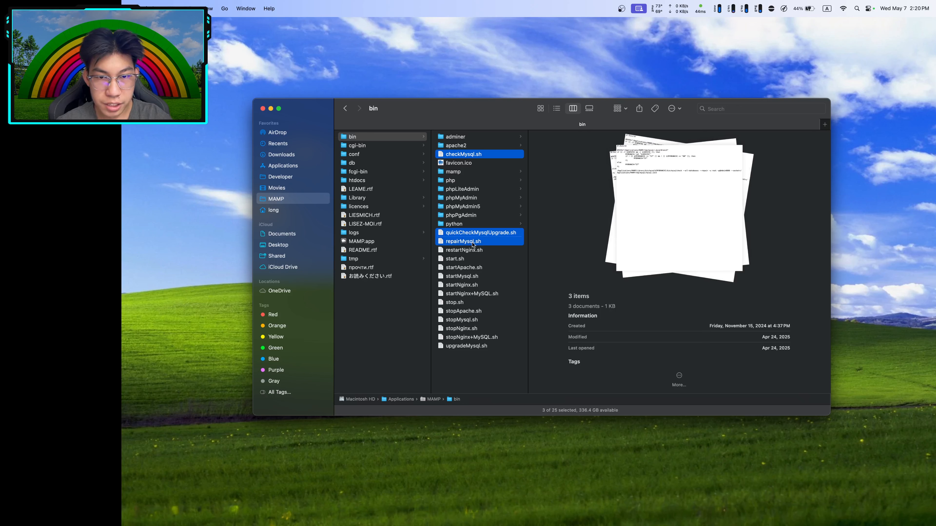
pyautogui.keyDown('super'); pyautogui.click(471, 277); pyautogui.keyUp('super')
pyautogui.keyDown('super'); pyautogui.click(476, 320); pyautogui.keyUp('super')
pyautogui.keyDown('super'); pyautogui.click(481, 346); pyautogui.keyUp('super')
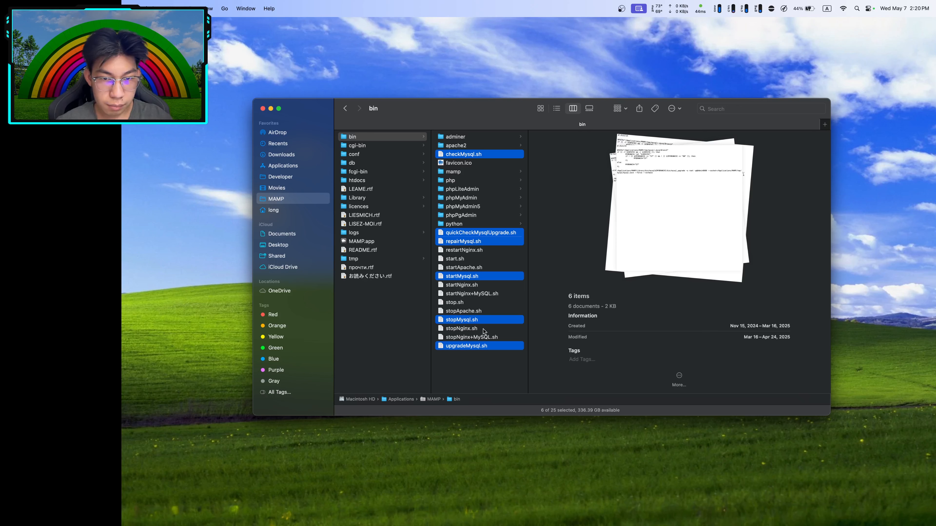
pyautogui.click(468, 365)
pyautogui.click(464, 157)
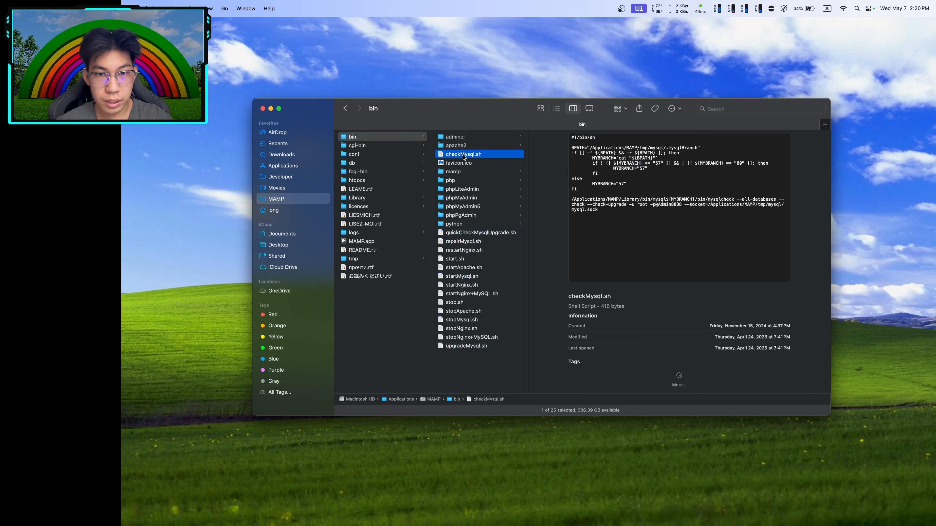
# Open checkMysql.sh in TextEdit, replace the password after -p with the new one, save and quit
pyautogui.rightClick(463, 157)
pyautogui.moveTo(508, 168)
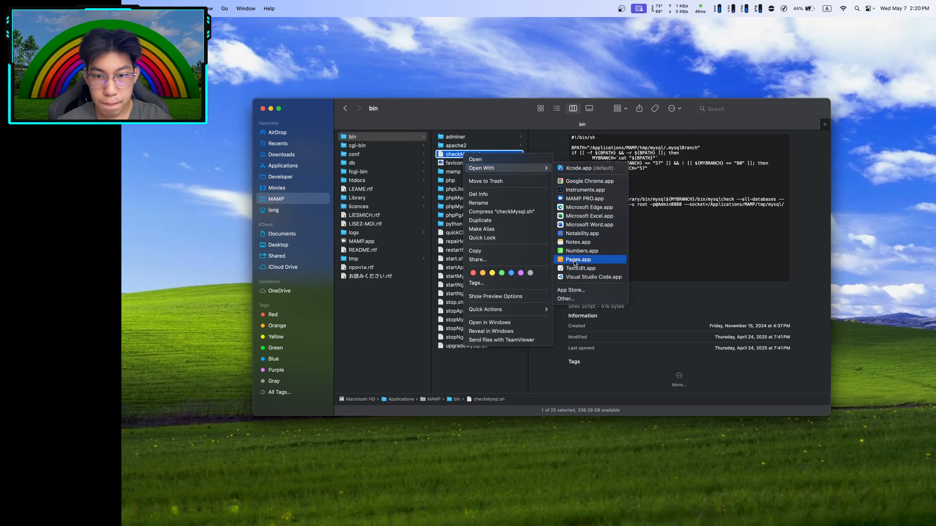
pyautogui.click(586, 269)
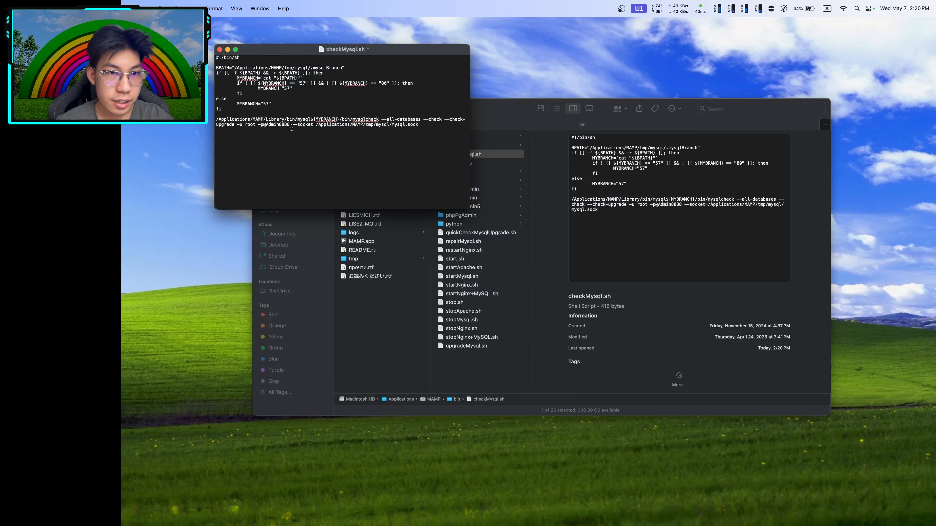
pyautogui.moveTo(290, 125); pyautogui.dragTo(262, 125)
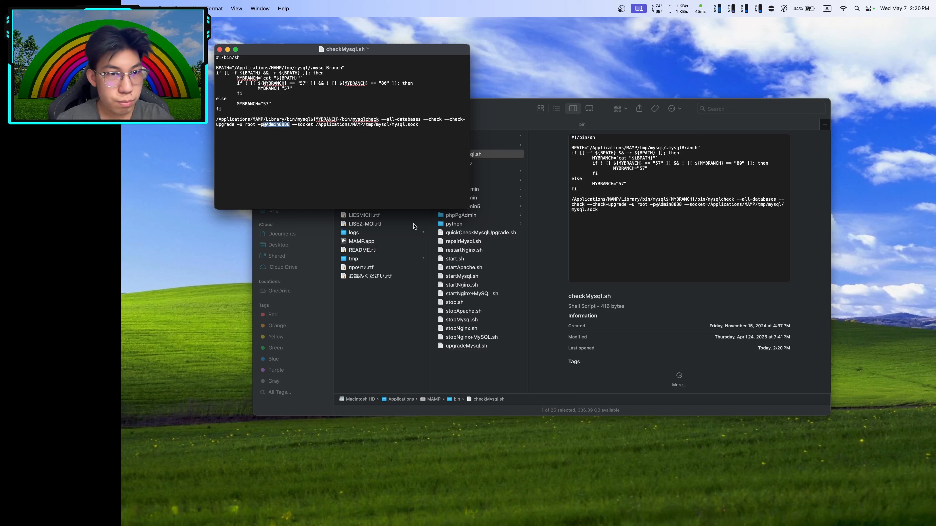
pyautogui.press('BackSpace')
pyautogui.write('root')
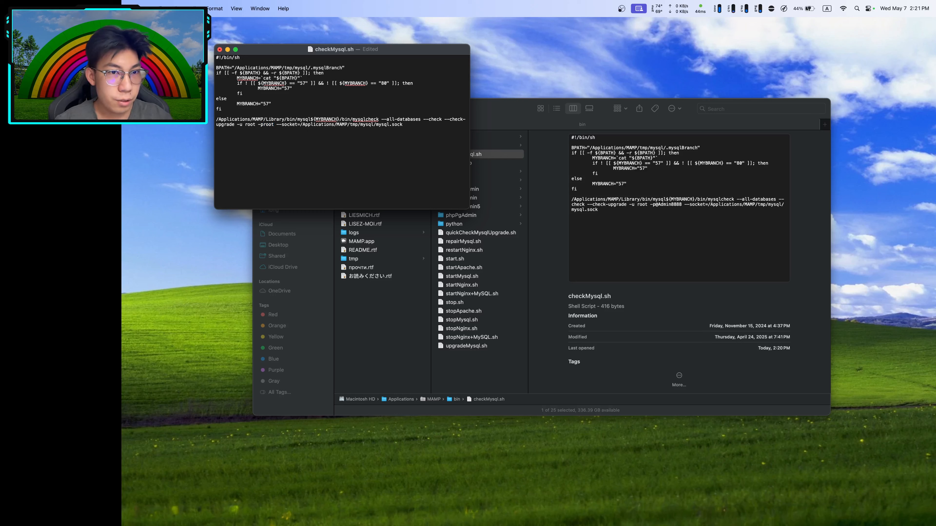
pyautogui.press('BackSpace')
pyautogui.press('BackSpace')
pyautogui.press('BackSpace')
pyautogui.press('BackSpace')
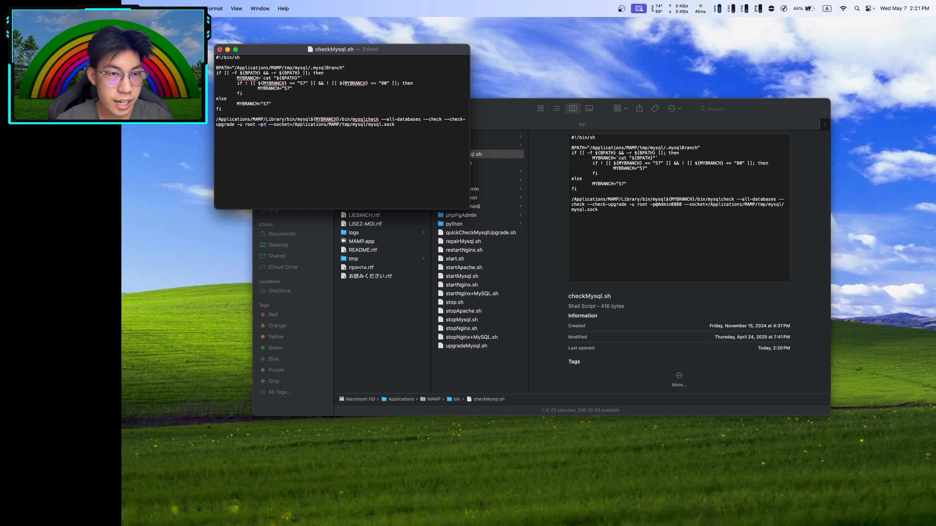
pyautogui.write('root')
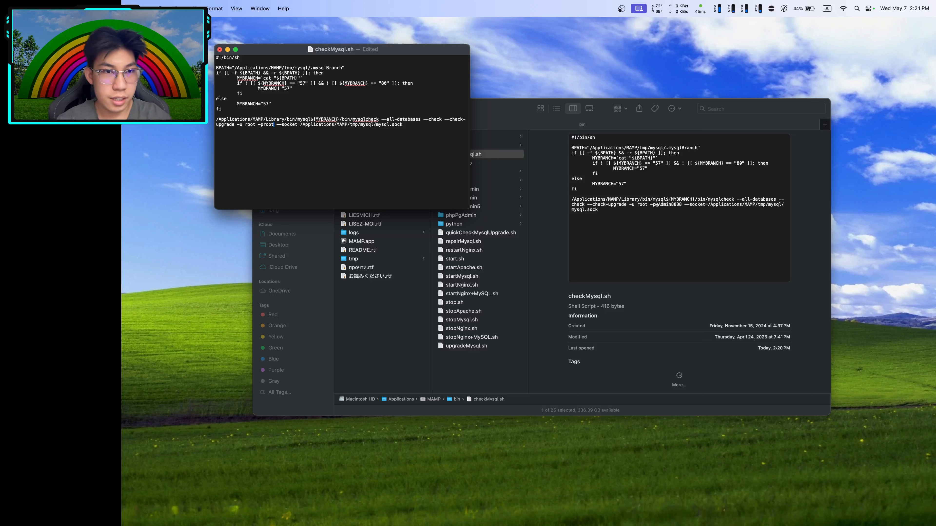
pyautogui.press('super+s')
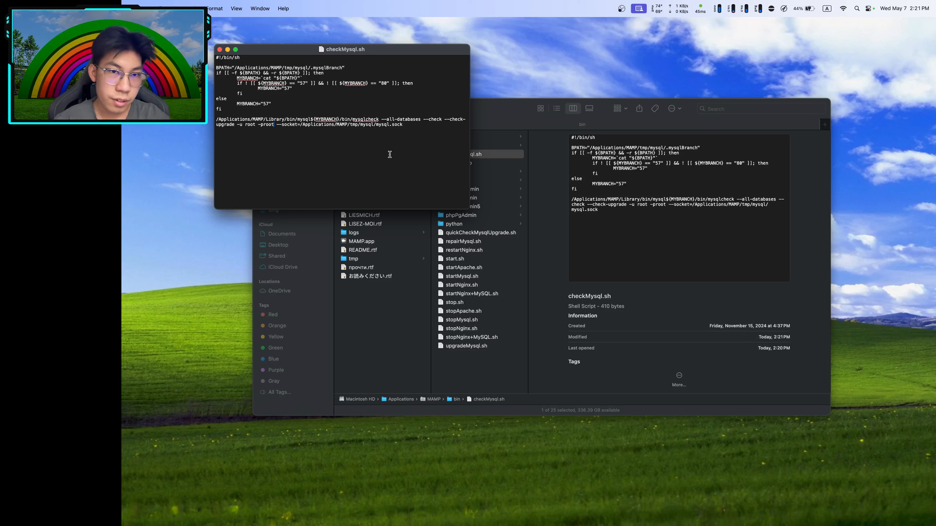
pyautogui.press('super+q')
pyautogui.click(482, 233)
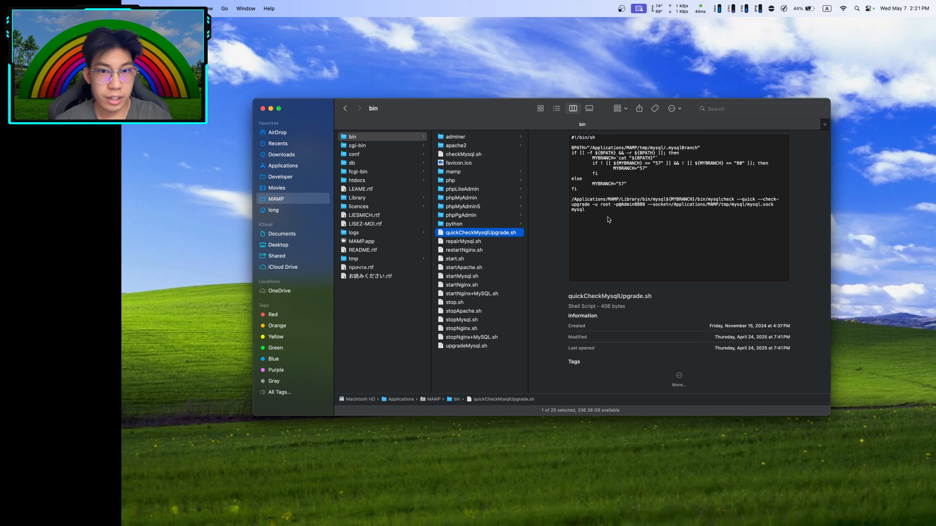
# Open quickCheckMysqlUpgrade.sh in TextEdit, then quit TextEdit and confirm
pyautogui.rightClick(504, 233)
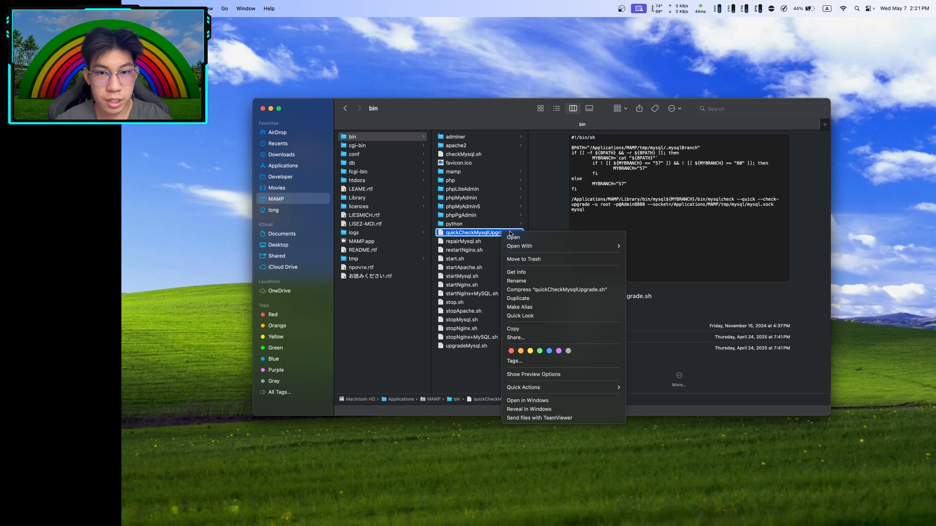
pyautogui.moveTo(530, 246)
pyautogui.click(652, 346)
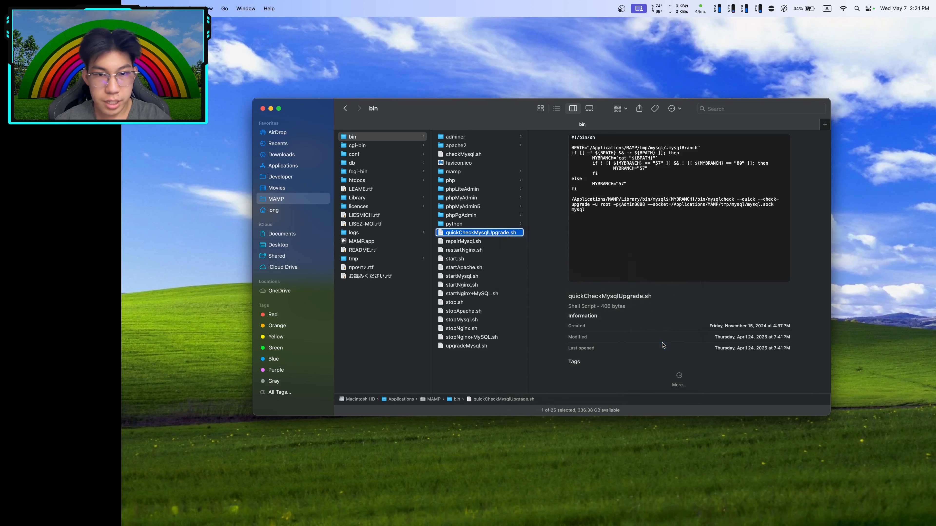
pyautogui.press('super+q')
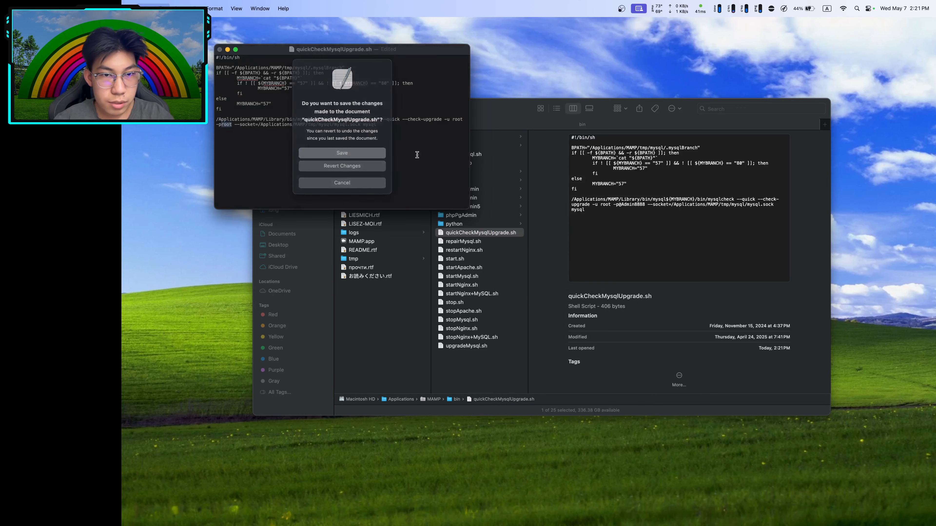
pyautogui.press('Return')
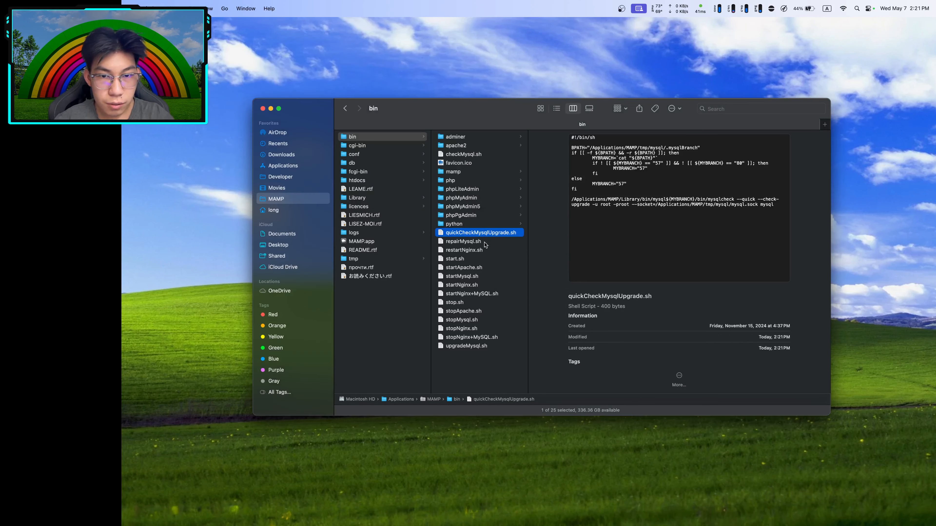
# Preview repairMysql.sh and startMysql.sh, dismissing startMysql.sh's context menu
pyautogui.click(462, 243)
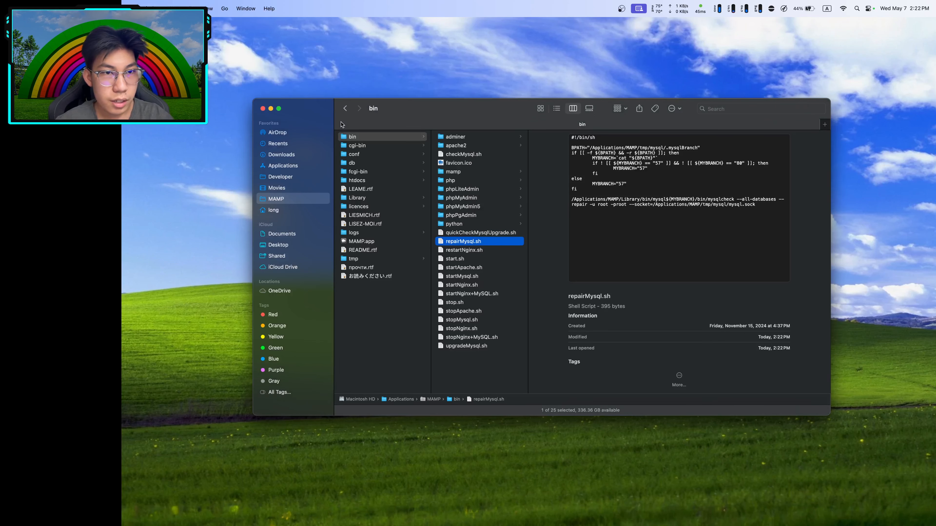
pyautogui.click(460, 278)
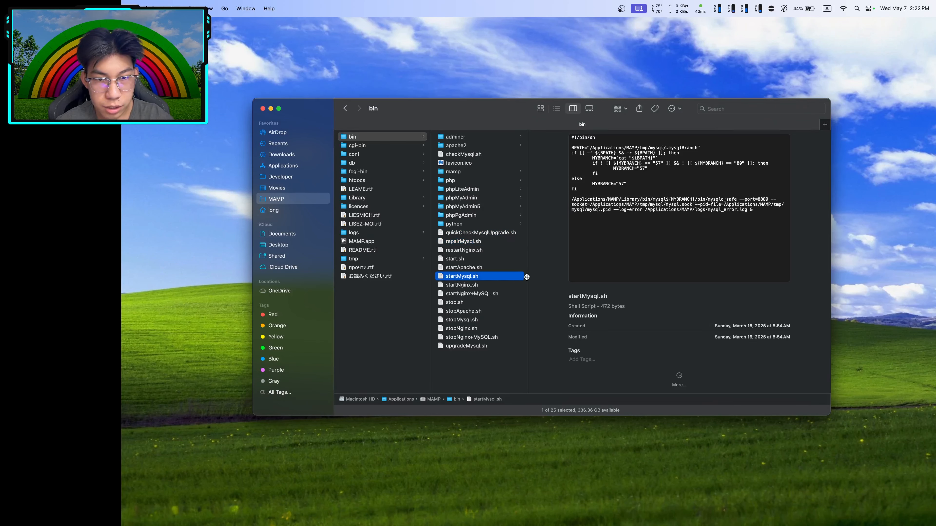
pyautogui.rightClick(476, 279)
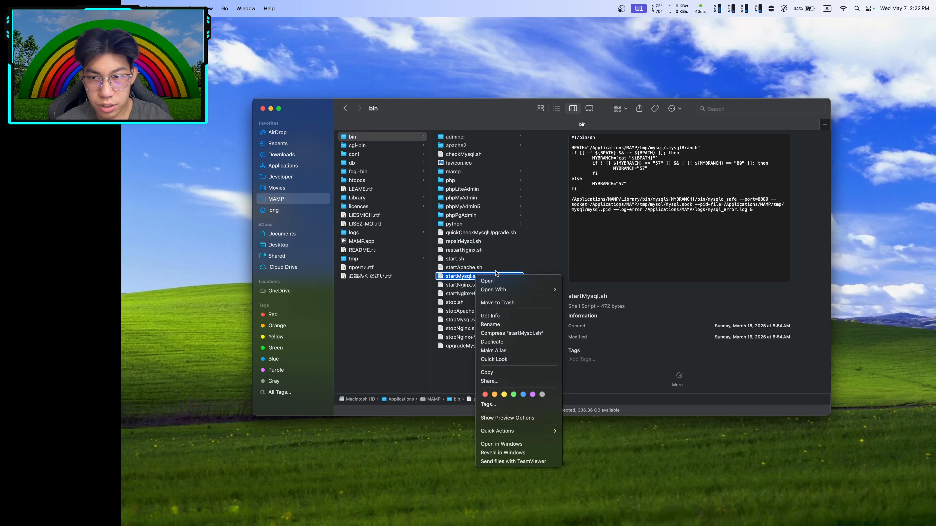
pyautogui.click(757, 196)
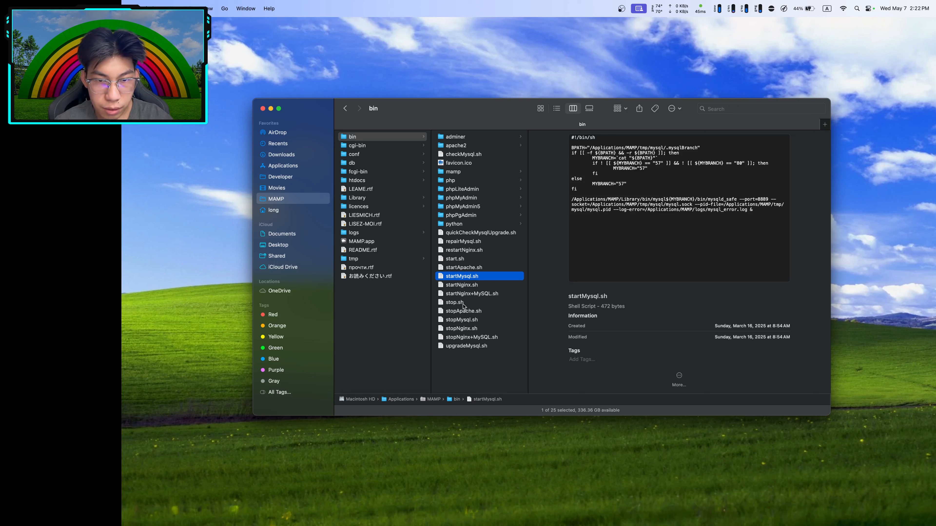
# Put the new root password into stopMysql.sh's mysqladmin shutdown line and save it
pyautogui.click(454, 320)
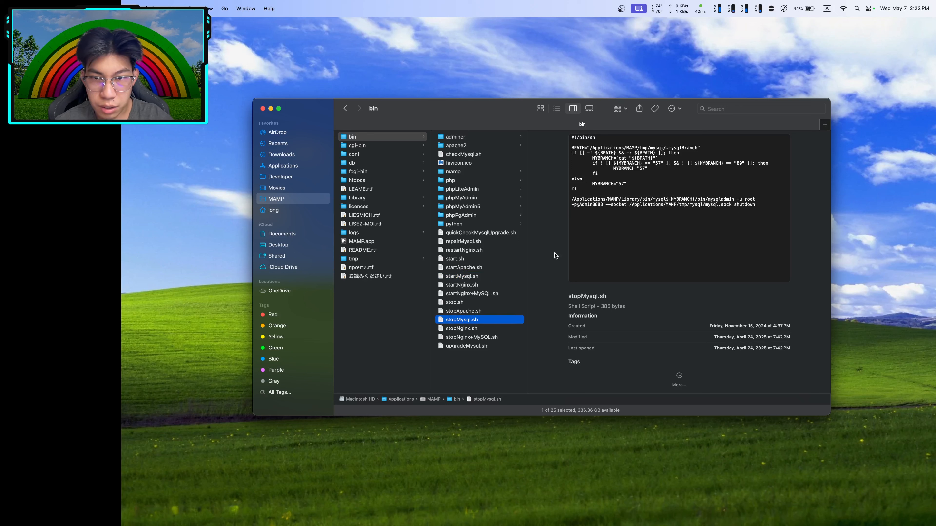
pyautogui.rightClick(490, 323)
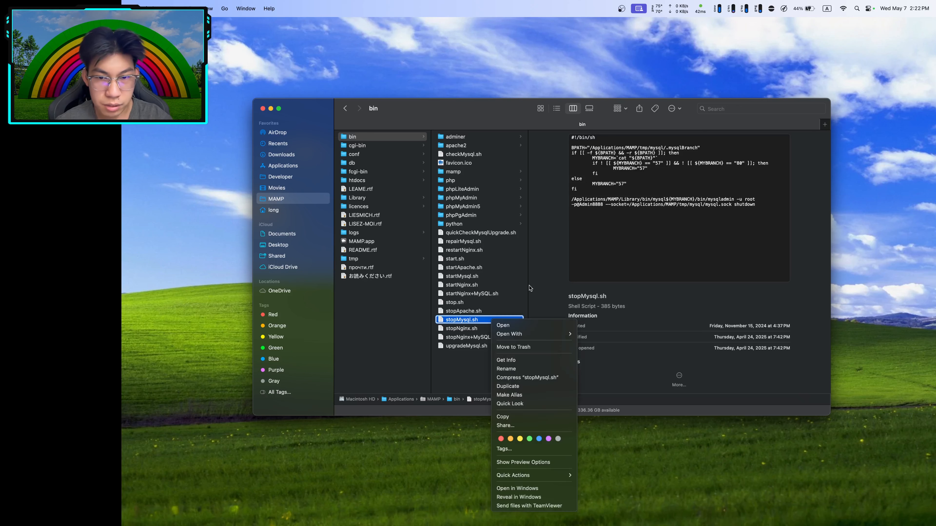
pyautogui.moveTo(534, 334)
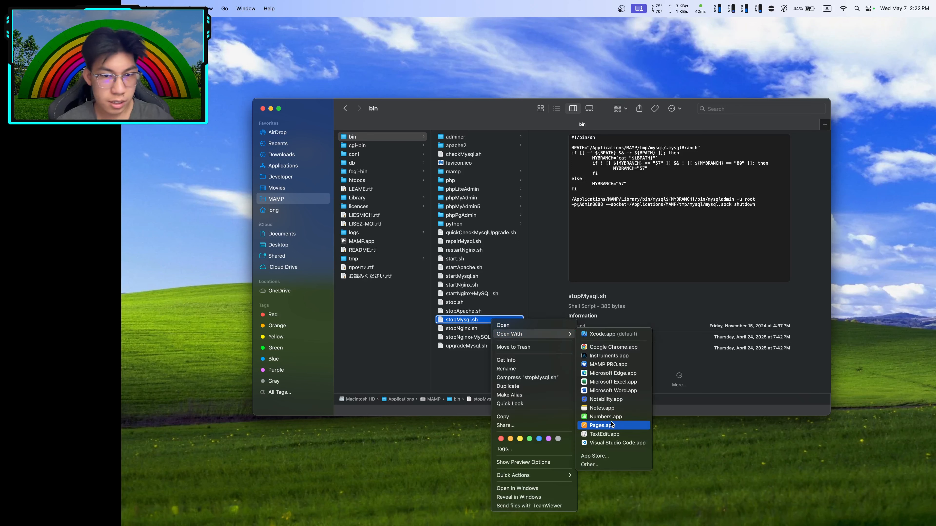
pyautogui.click(617, 434)
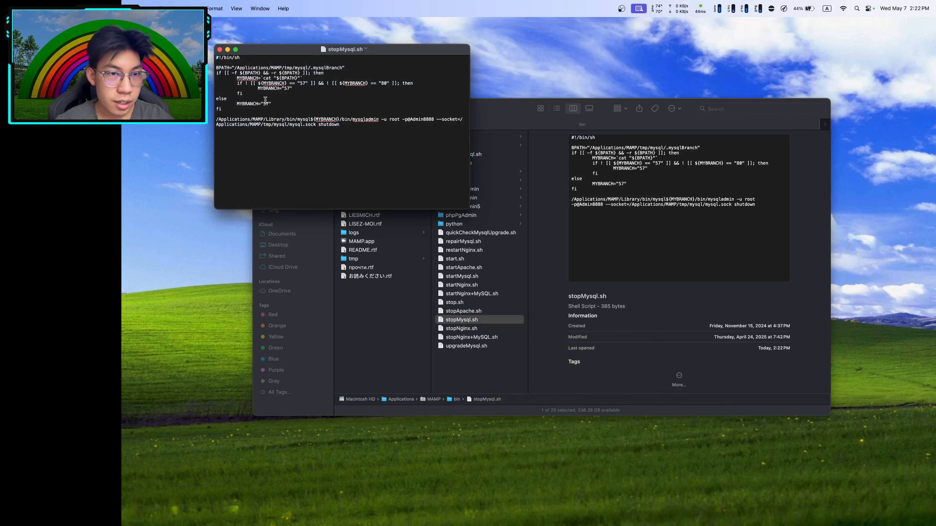
pyautogui.moveTo(435, 119); pyautogui.dragTo(408, 119)
pyautogui.write('root')
pyautogui.press('super+s')
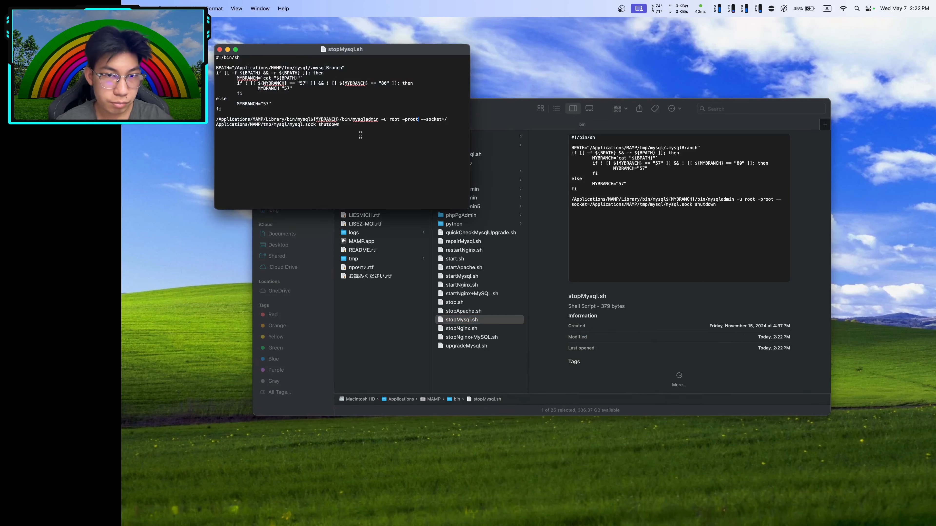
pyautogui.press('super+q')
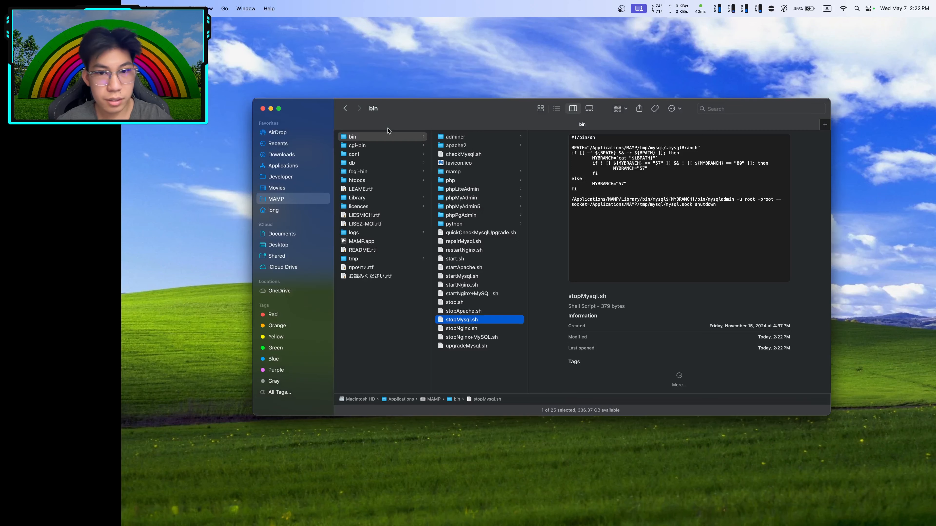
# Preview upgradeMysql.sh and bring up its context menu, then MAMP's Tools menu
pyautogui.click(473, 347)
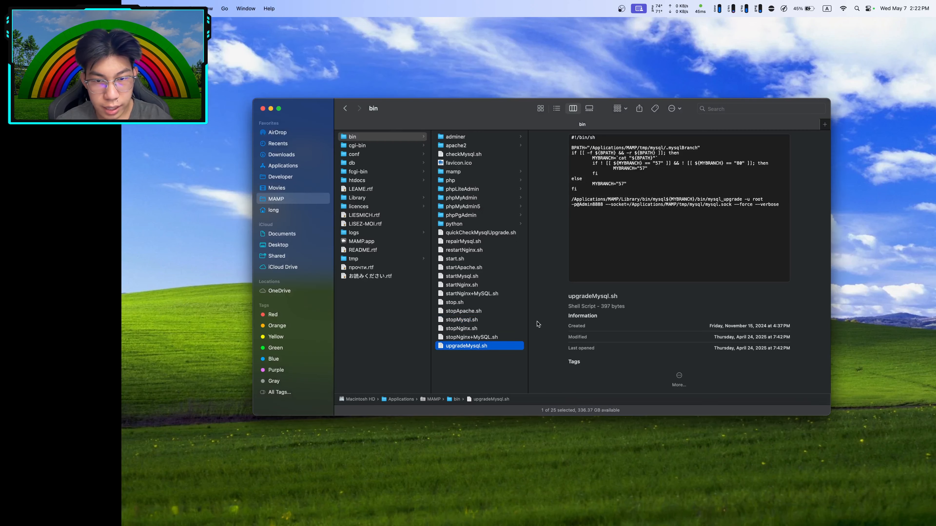
pyautogui.rightClick(476, 350)
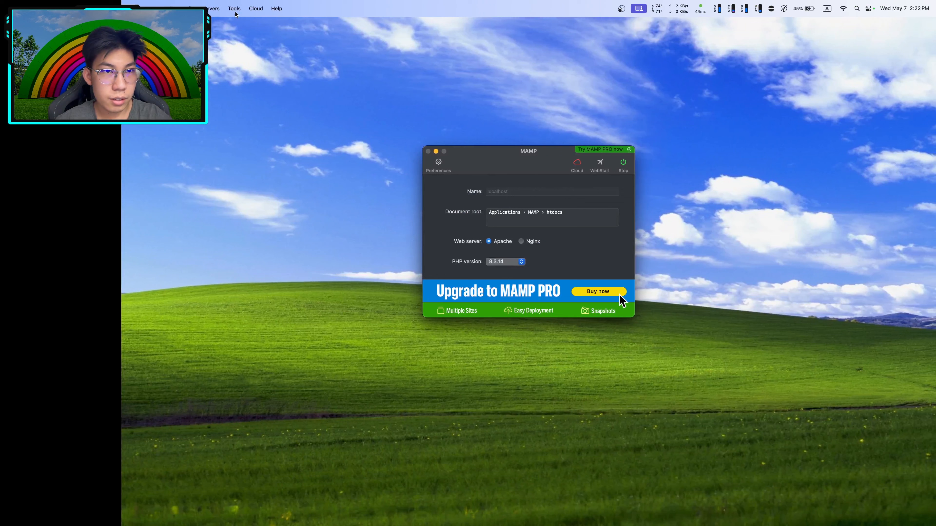
pyautogui.click(231, 9)
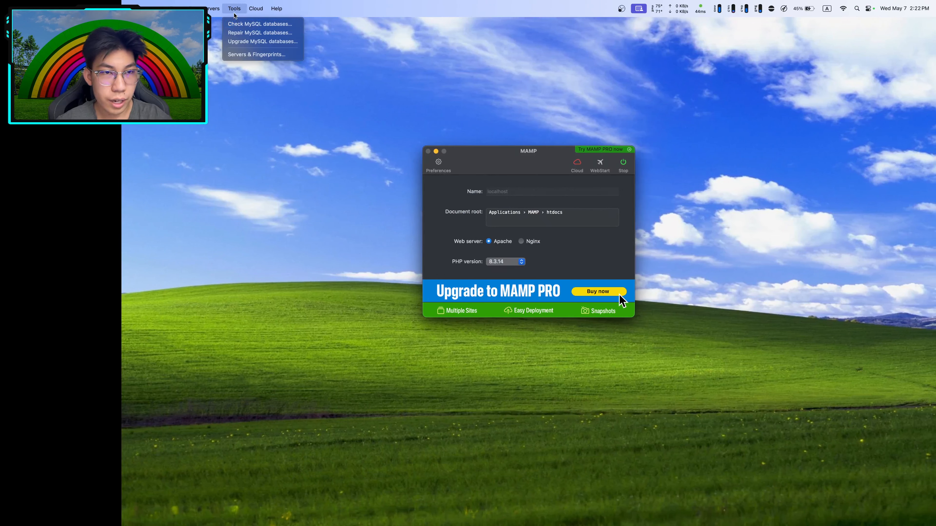
# Run Check MySQL databases on all tables and close it once they report up to date
pyautogui.click(238, 24)
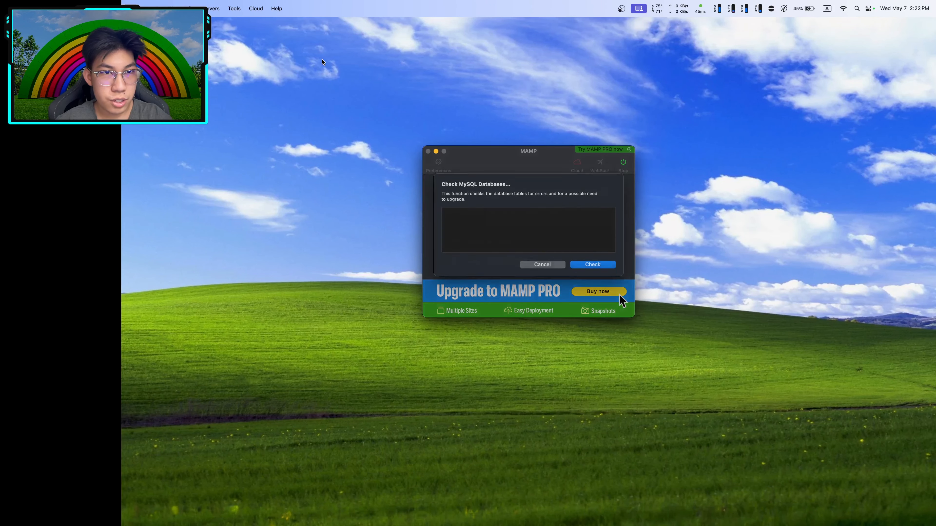
pyautogui.click(604, 271)
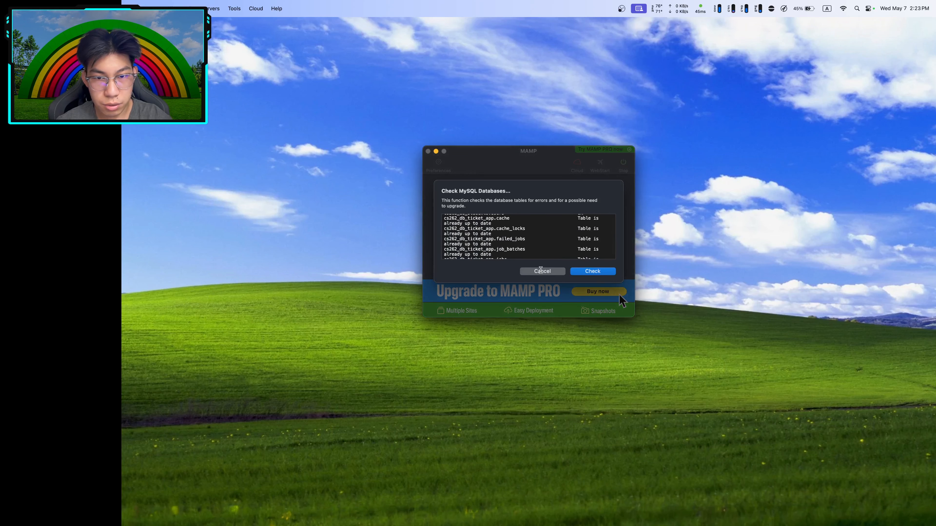
pyautogui.click(540, 272)
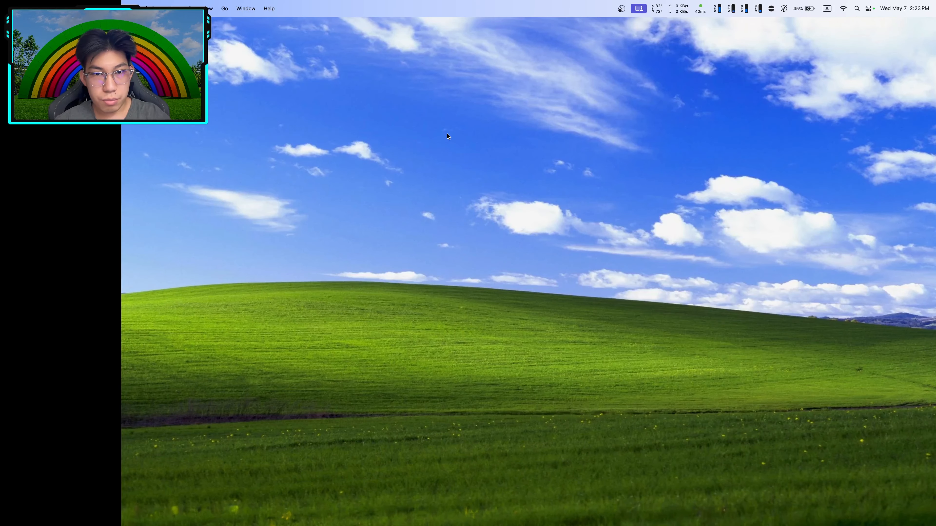
# Launch MySQL Workbench from Spotlight search
pyautogui.press('super+space')
pyautogui.write('mysq')
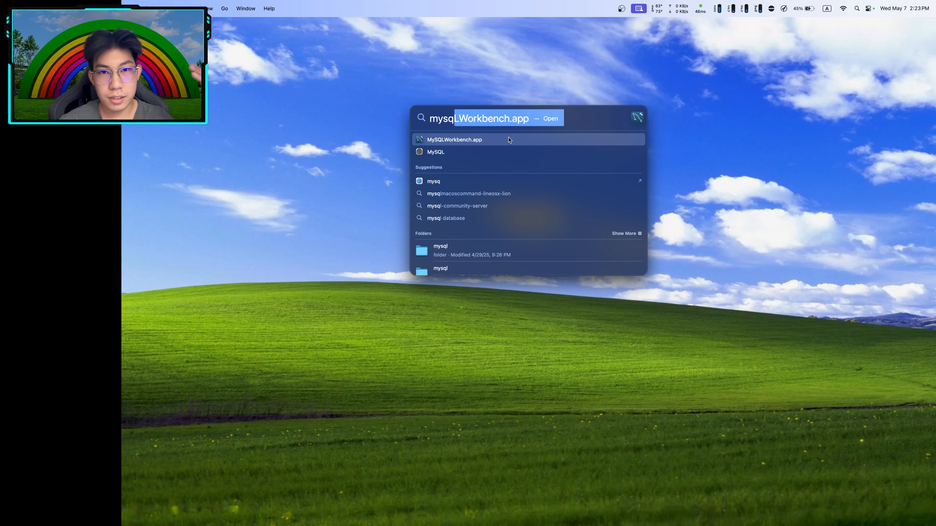
pyautogui.press('Return')
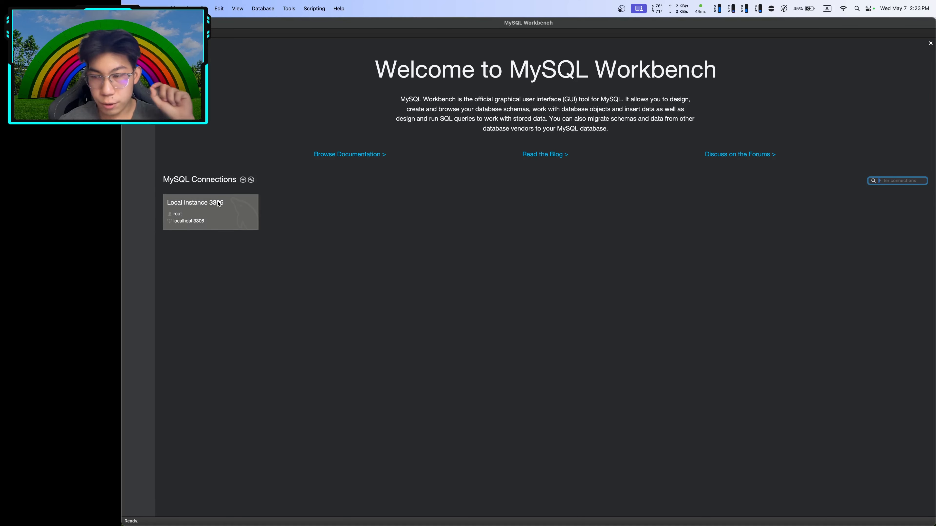
# Set up a new connection on port 8889 named MAMP 8889 and save it
pyautogui.click(242, 180)
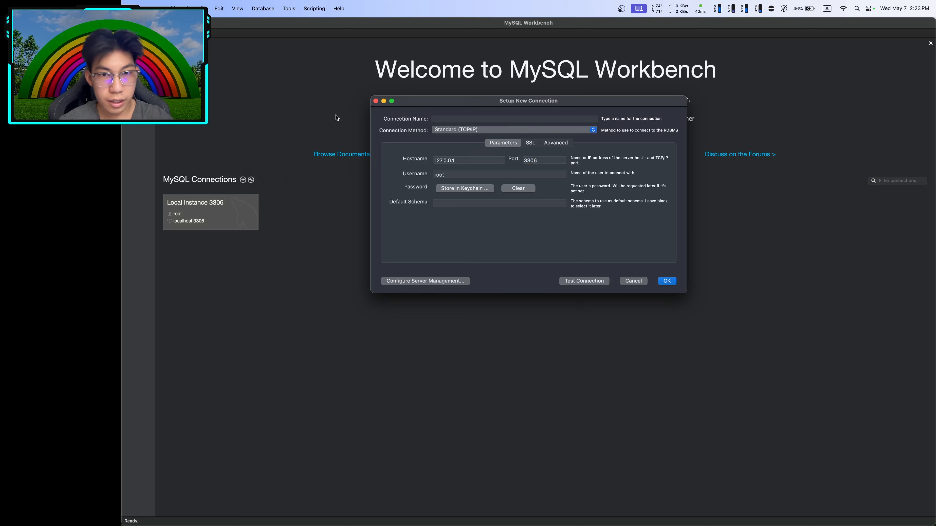
pyautogui.doubleClick(544, 160)
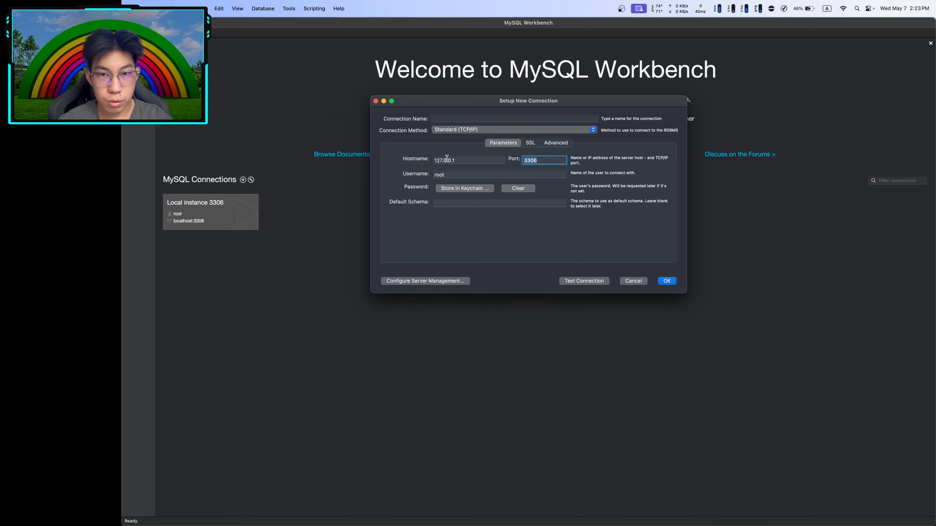
pyautogui.write('8889')
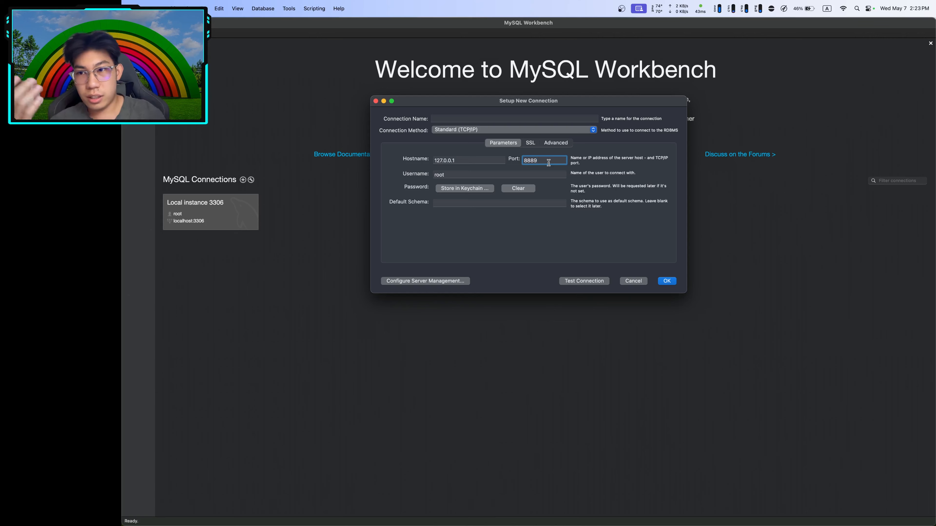
pyautogui.click(465, 120)
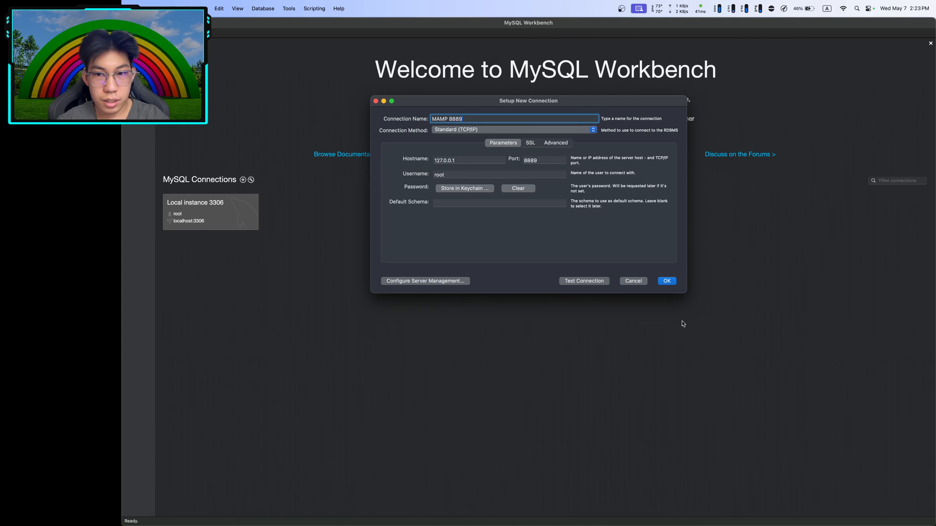
pyautogui.click(667, 281)
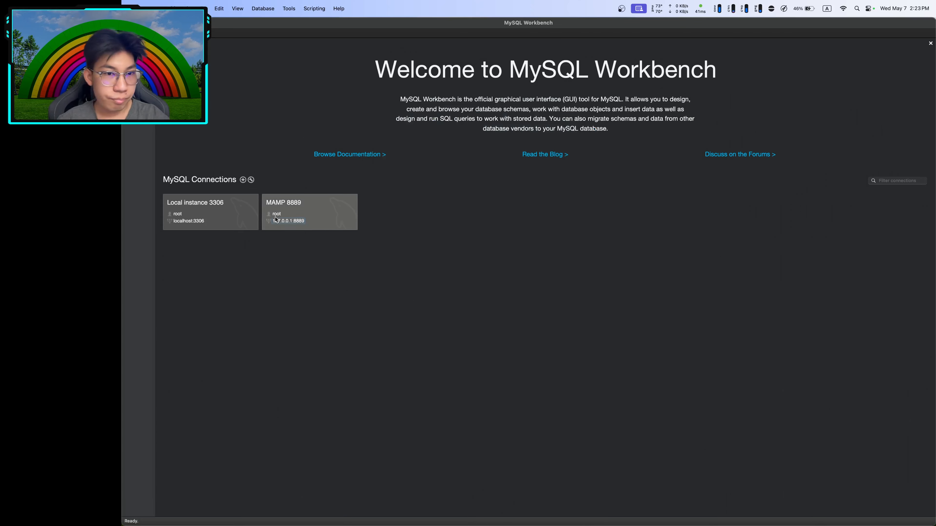
# Connect to MAMP 8889 with the root password and open Users and Privileges
pyautogui.click(306, 212)
pyautogui.write('roo')
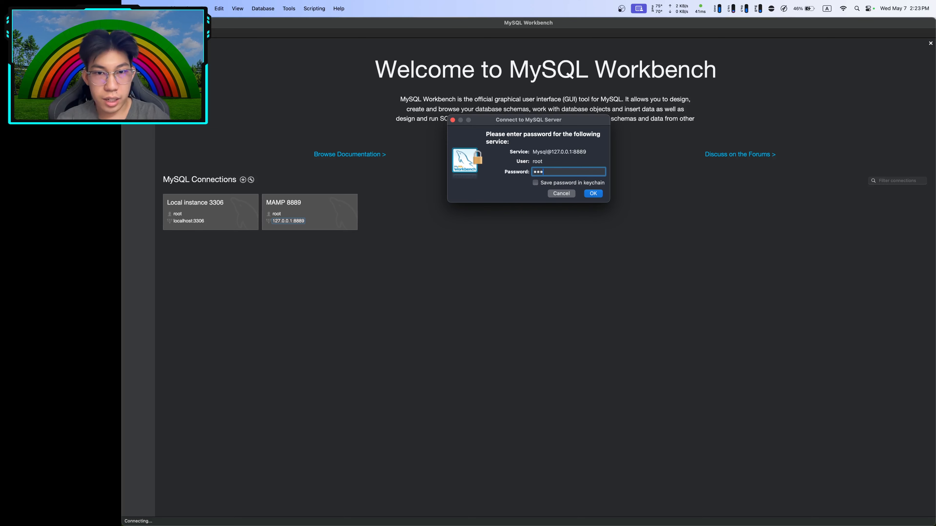
pyautogui.write('t')
pyautogui.press('Return')
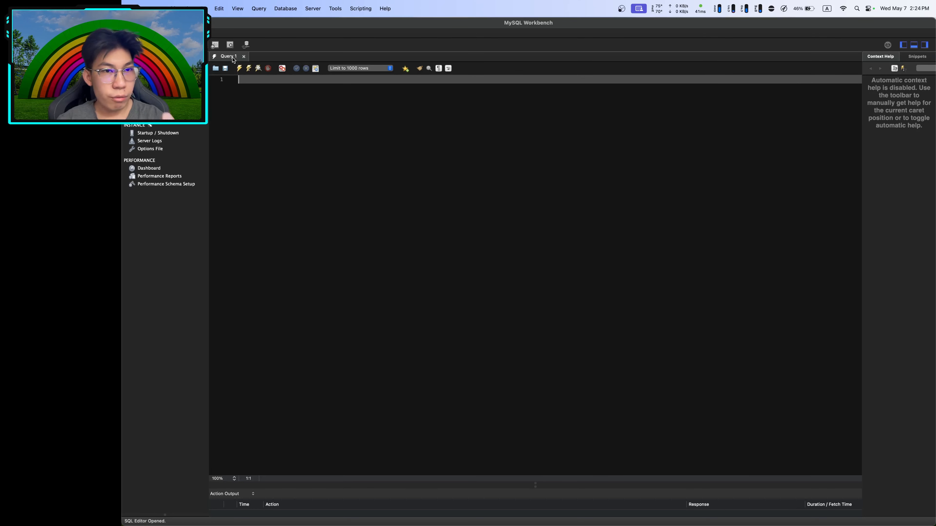
pyautogui.click(159, 90)
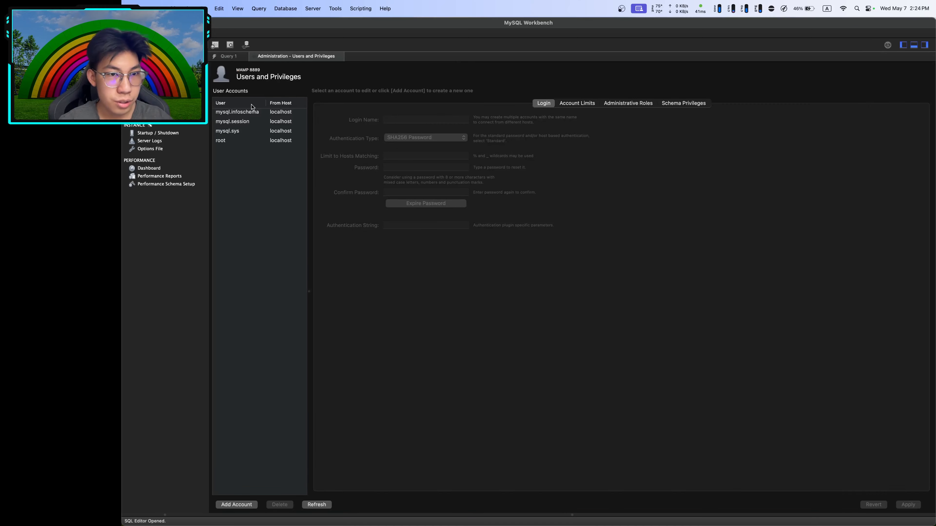
pyautogui.click(250, 191)
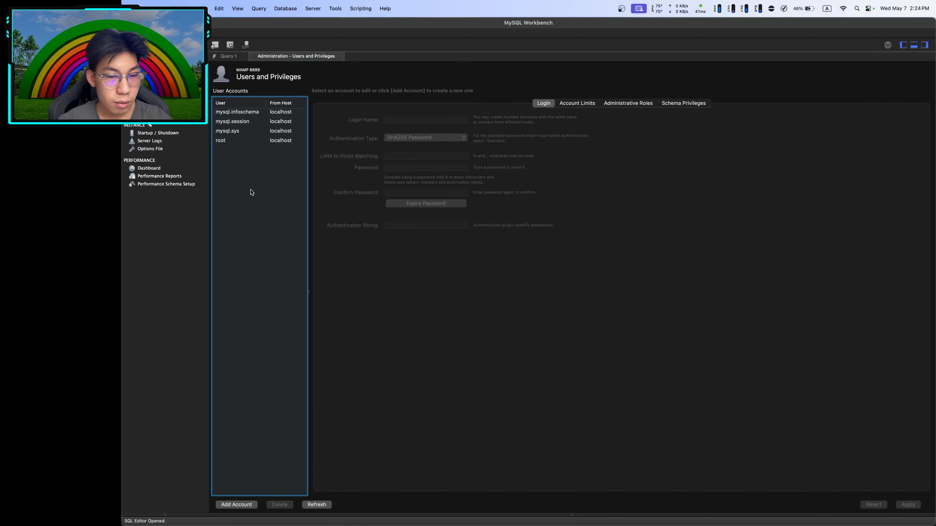
# Add an account with login name 'user' using caching_sha2_password, apply and create it
pyautogui.click(224, 506)
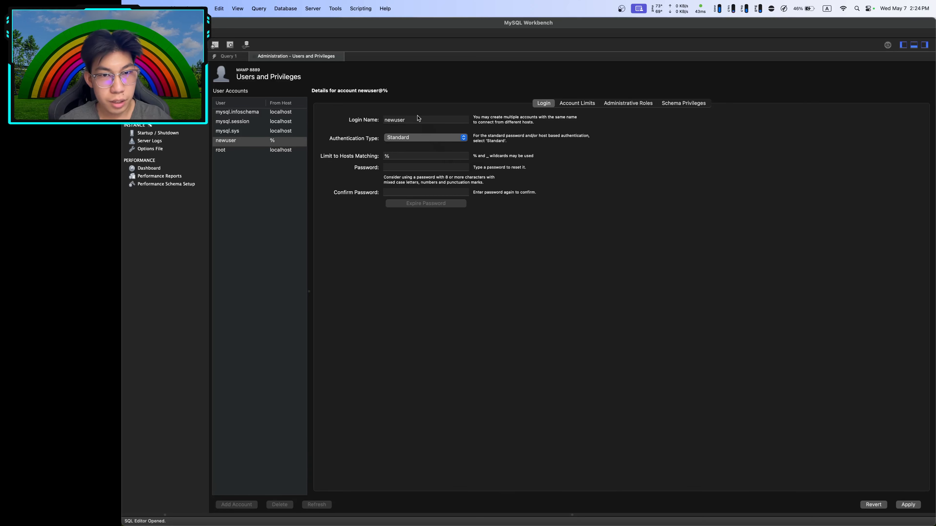
pyautogui.moveTo(419, 118); pyautogui.dragTo(385, 118)
pyautogui.write('user')
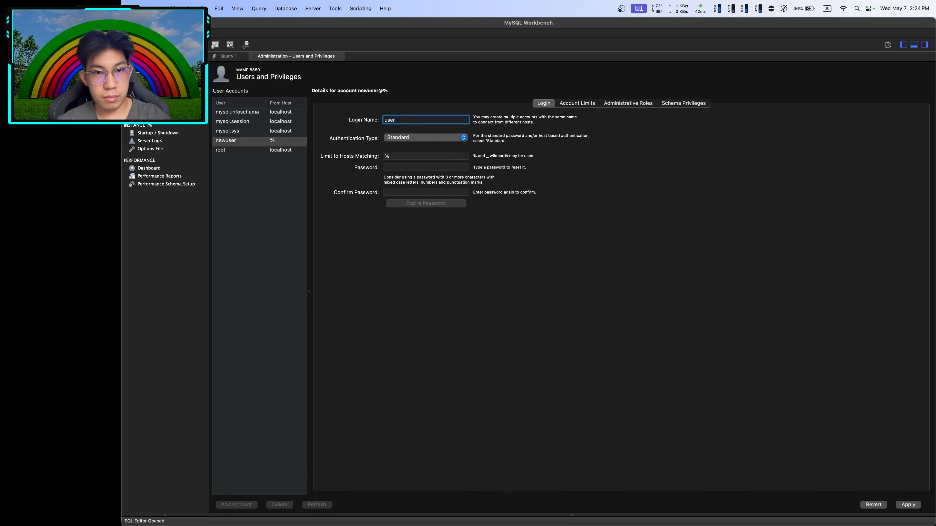
pyautogui.click(407, 142)
pyautogui.click(402, 149)
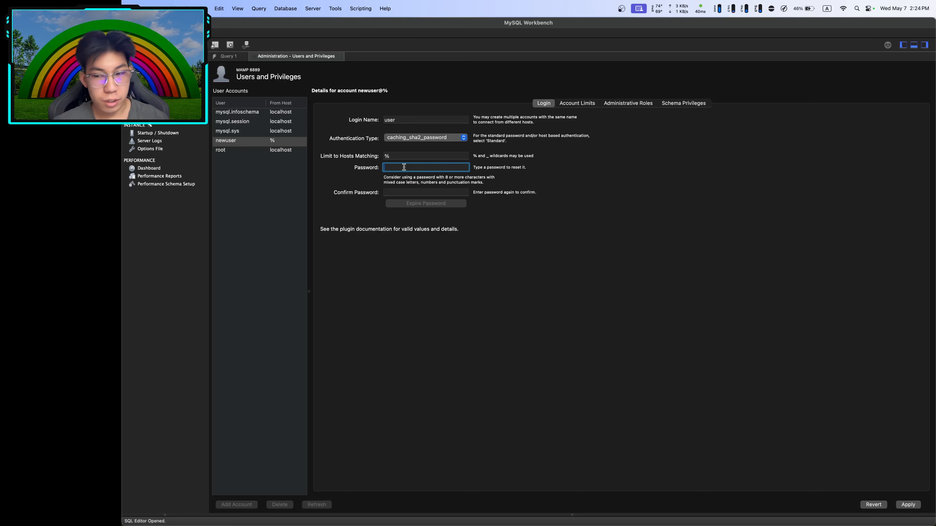
pyautogui.click(908, 504)
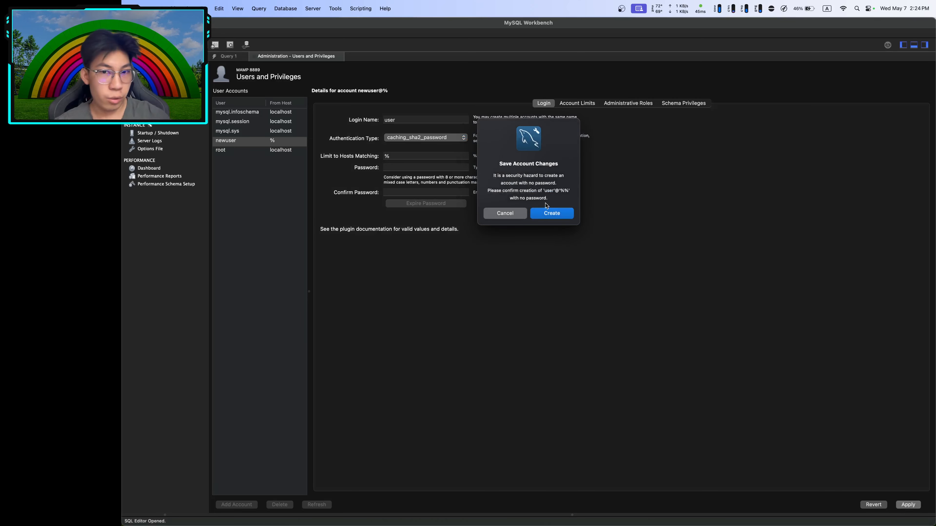
pyautogui.click(551, 213)
pyautogui.click(247, 151)
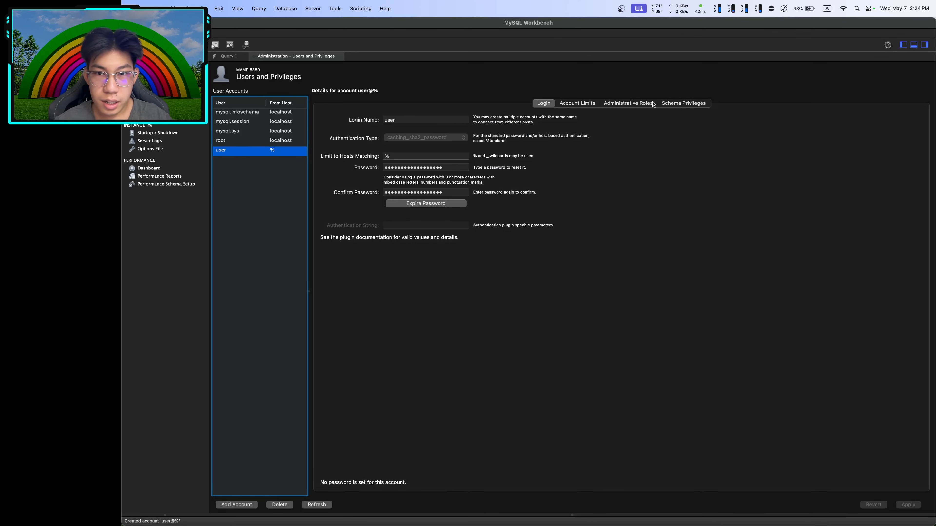
# Add a CS262_% schema privilege entry with all rights selected and apply it
pyautogui.click(609, 108)
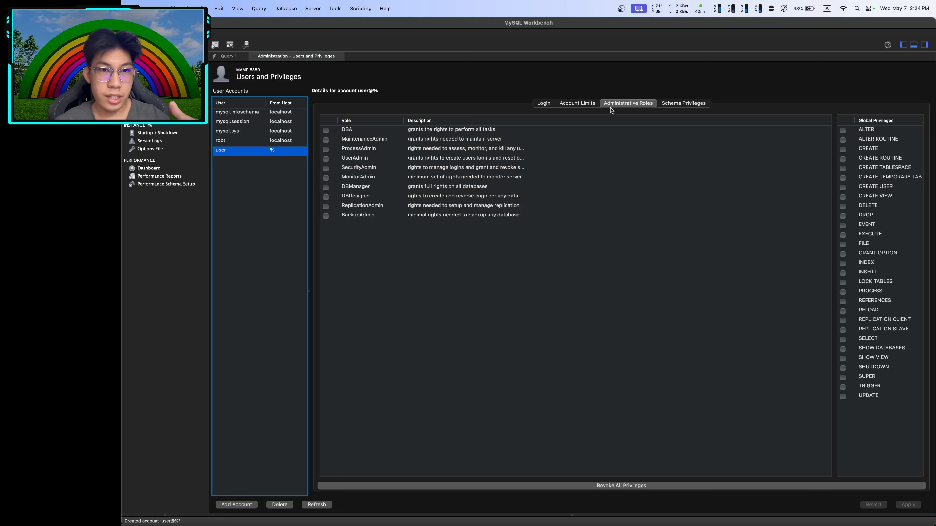
pyautogui.click(667, 106)
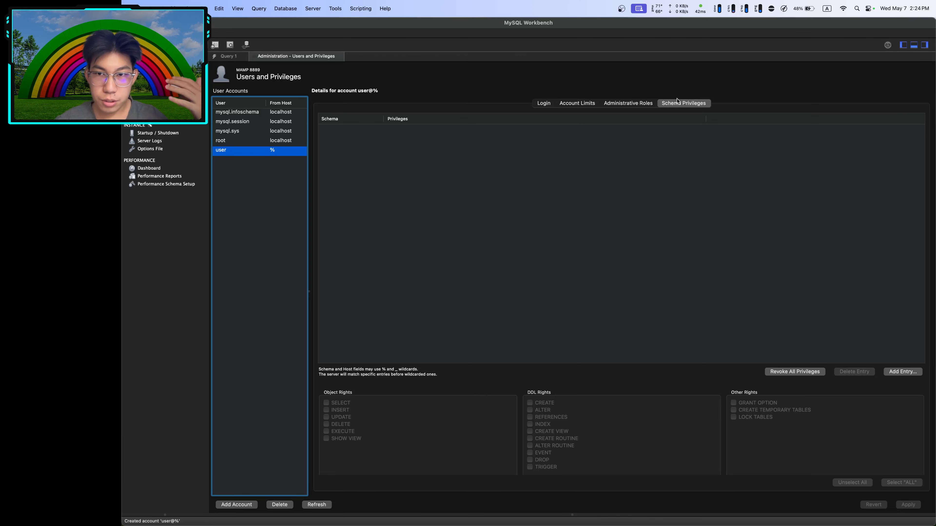
pyautogui.click(903, 371)
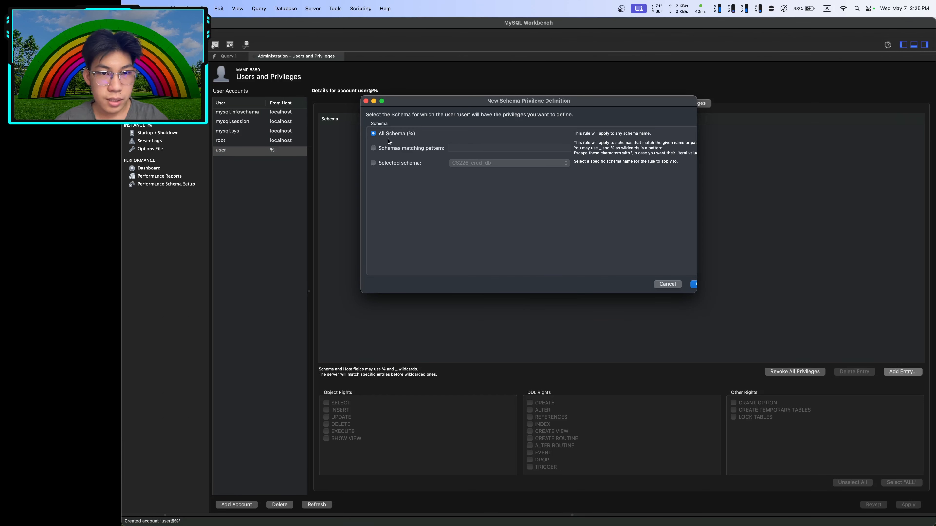
pyautogui.click(374, 148)
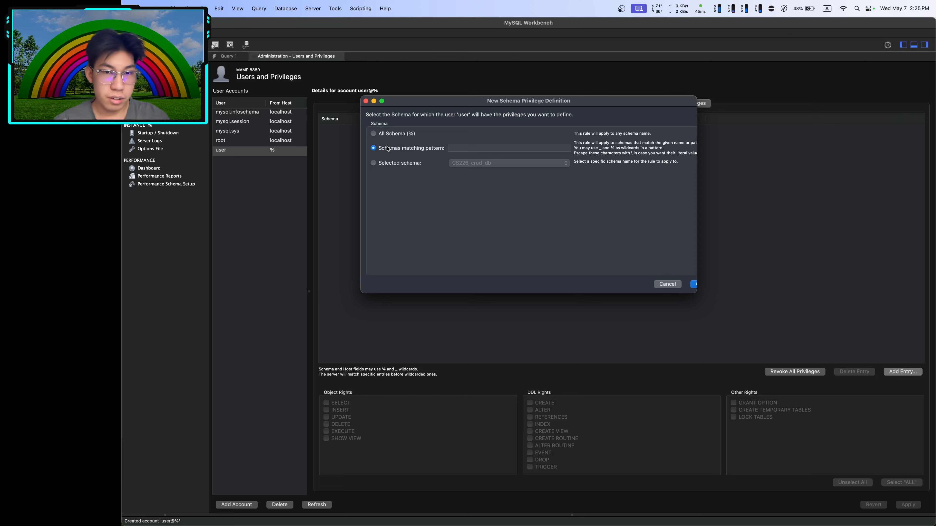
pyautogui.click(478, 149)
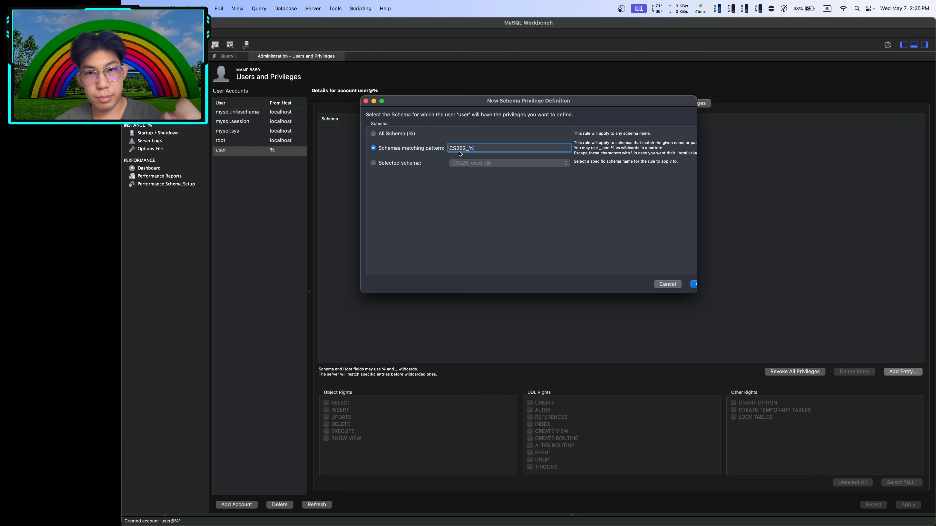
pyautogui.click(694, 285)
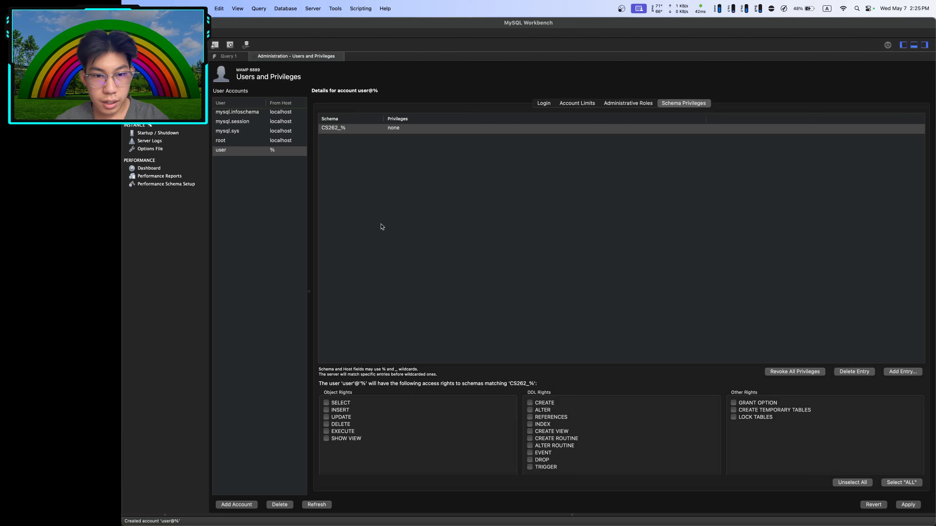
pyautogui.click(912, 483)
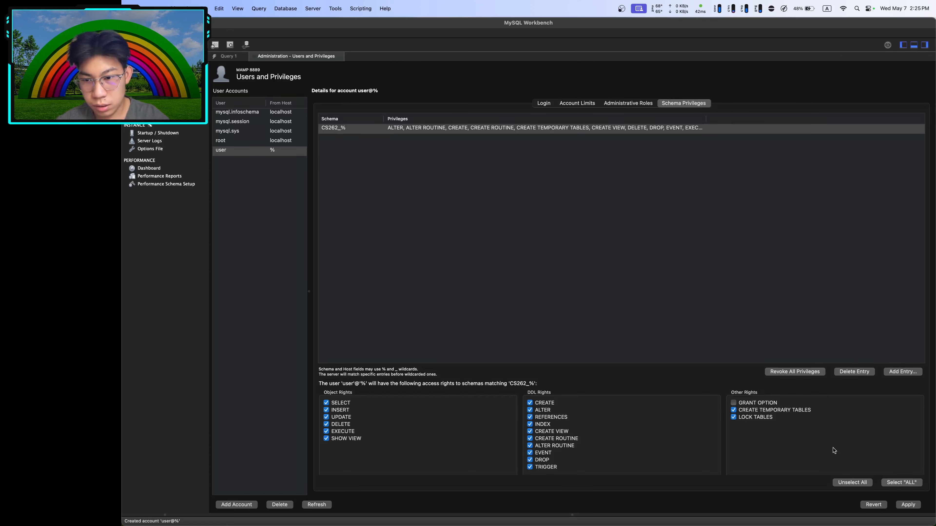
pyautogui.click(911, 509)
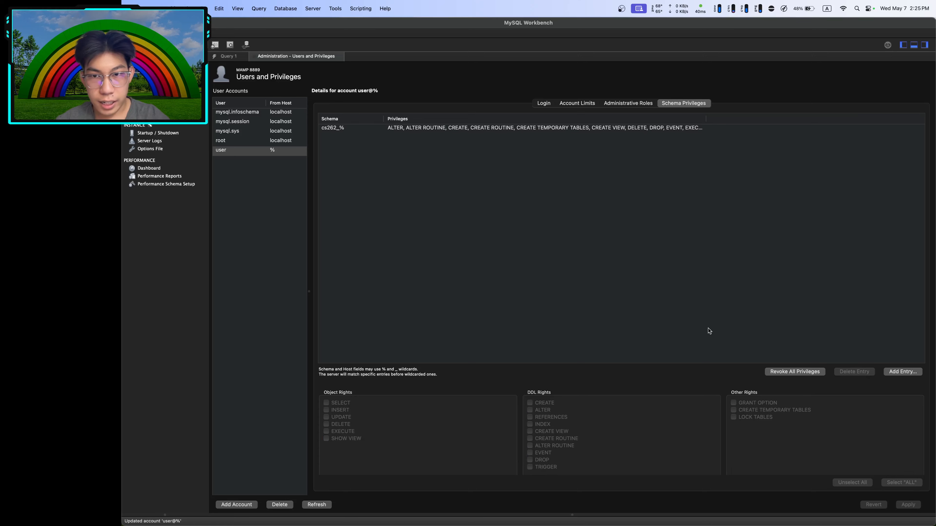
# Add a CS226_% schema privilege entry with all rights, apply it, then switch to Safari
pyautogui.click(902, 373)
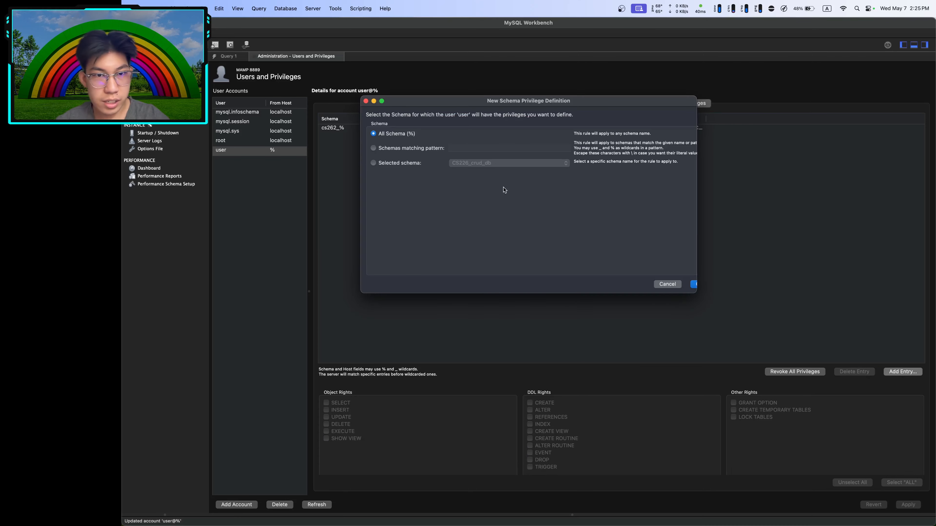
pyautogui.click(416, 149)
pyautogui.press('Return')
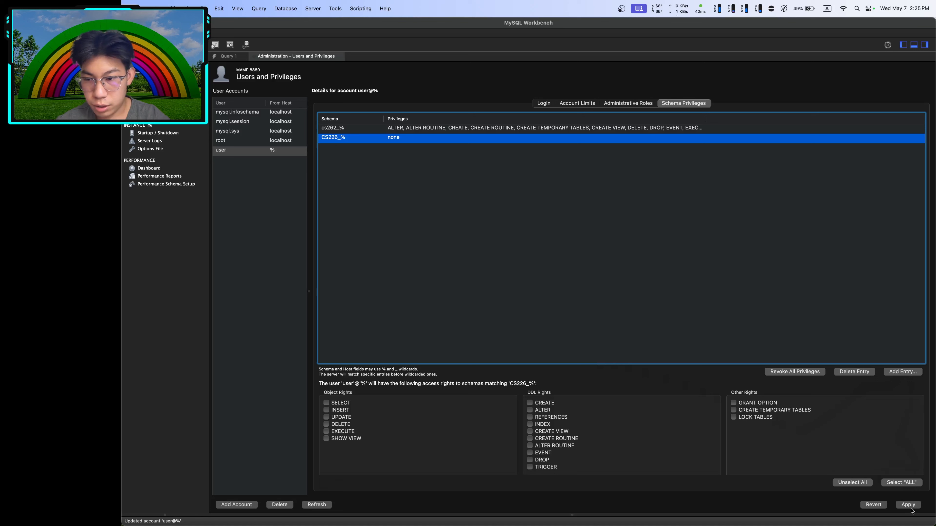
pyautogui.click(910, 482)
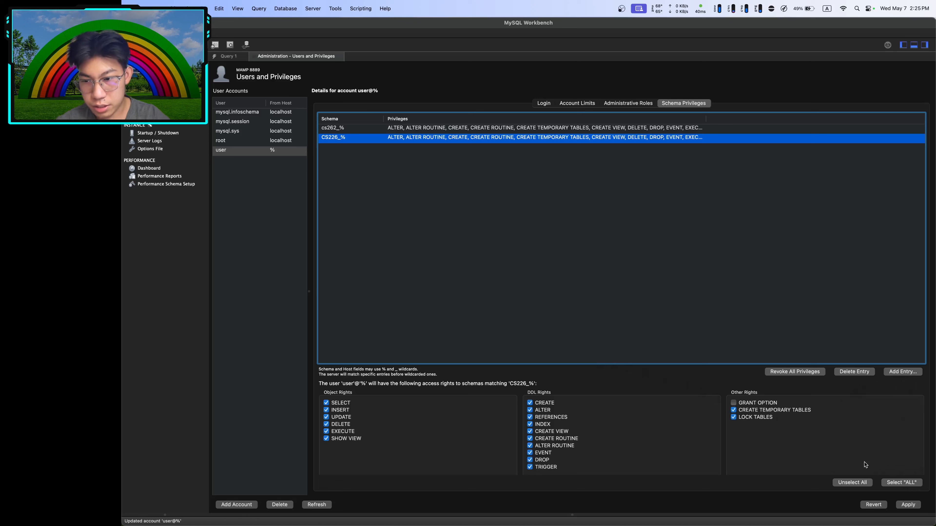
pyautogui.click(907, 508)
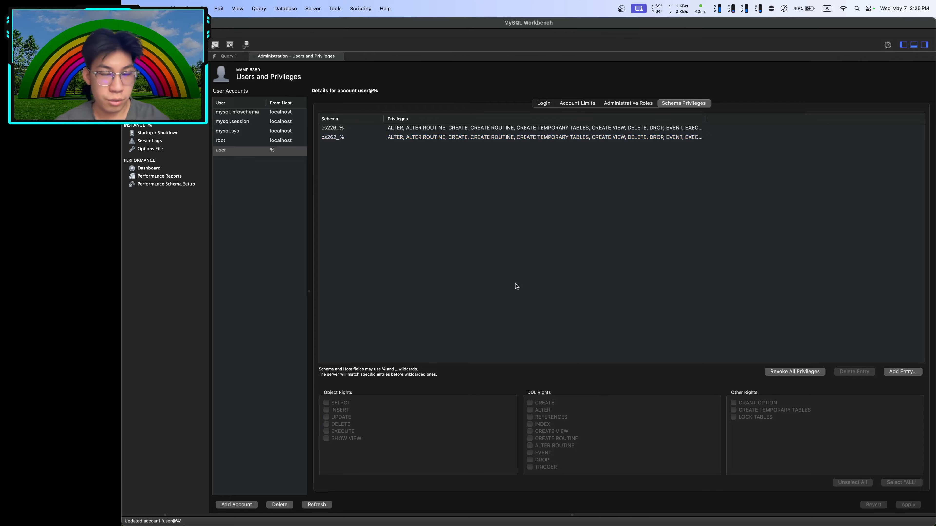
pyautogui.hotkey('ctrl', 'Right')
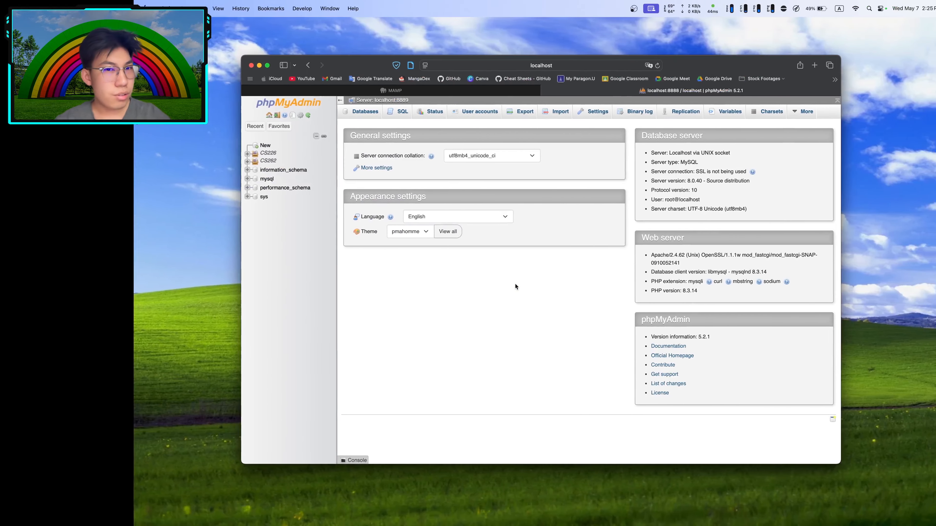
# Return to the Workbench desktop and open a Finder window via Spotlight
pyautogui.hotkey('ctrl', 'Left')
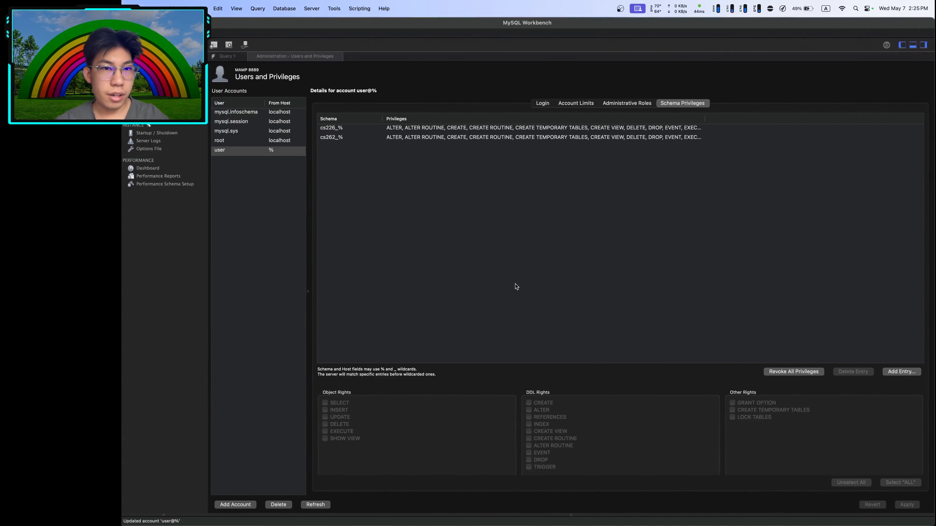
pyautogui.press('super+space')
pyautogui.write('fi')
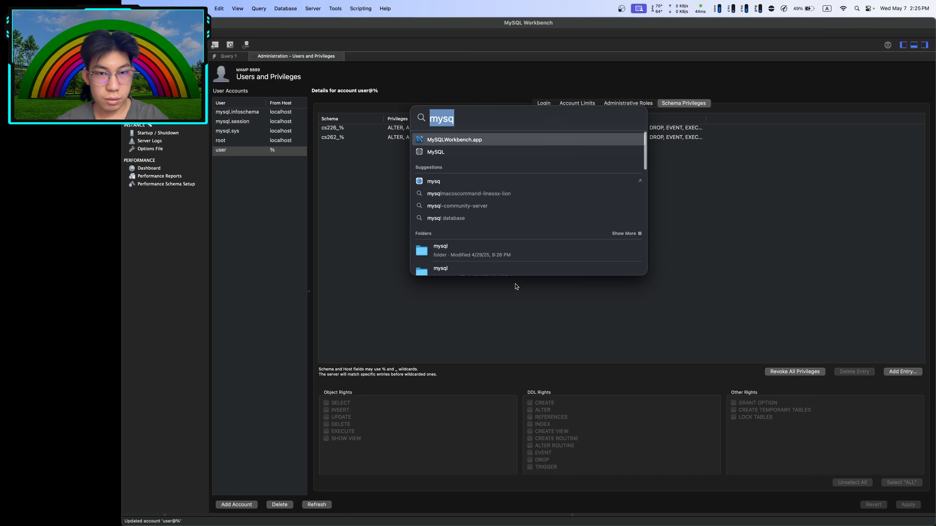
pyautogui.write('nder')
pyautogui.press('Return')
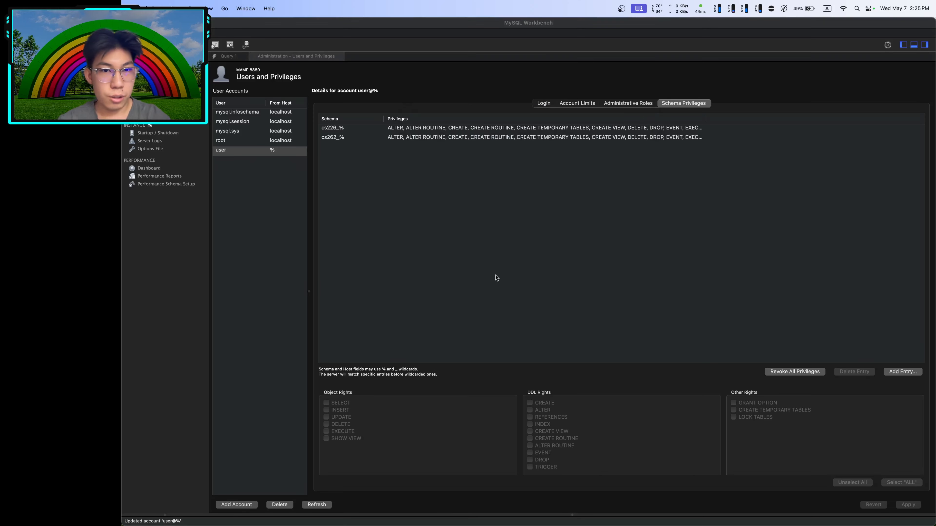
# Navigate to Applications > MAMP > bin > phpMyAdmin5 and right-click config.inc.php
pyautogui.click(284, 166)
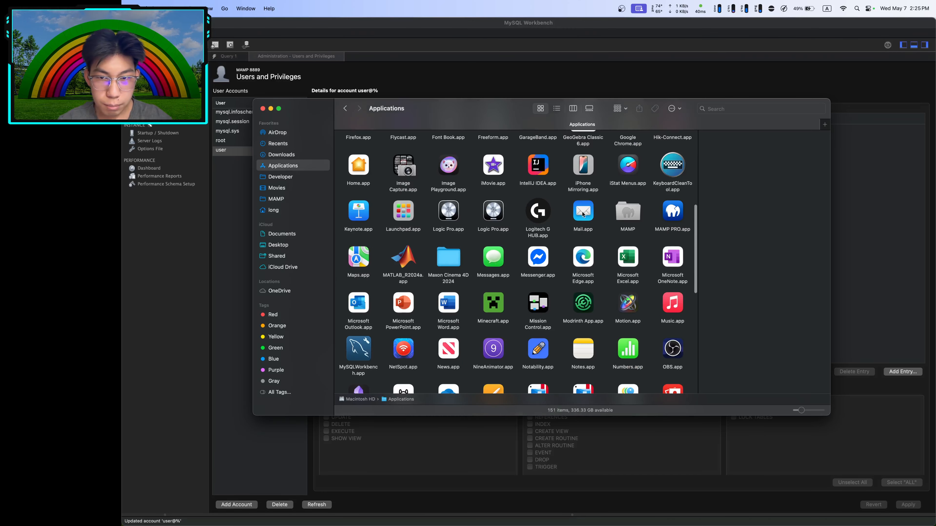
pyautogui.doubleClick(626, 212)
pyautogui.click(377, 136)
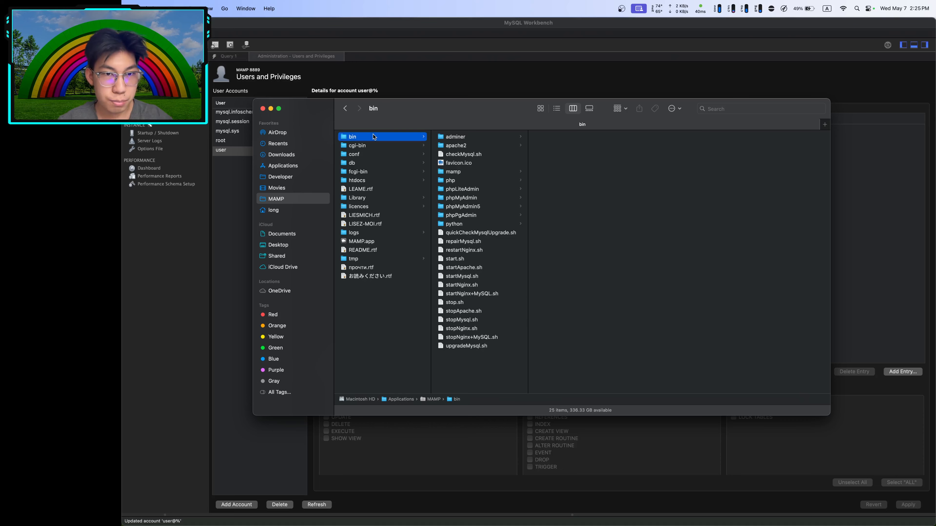
pyautogui.click(456, 207)
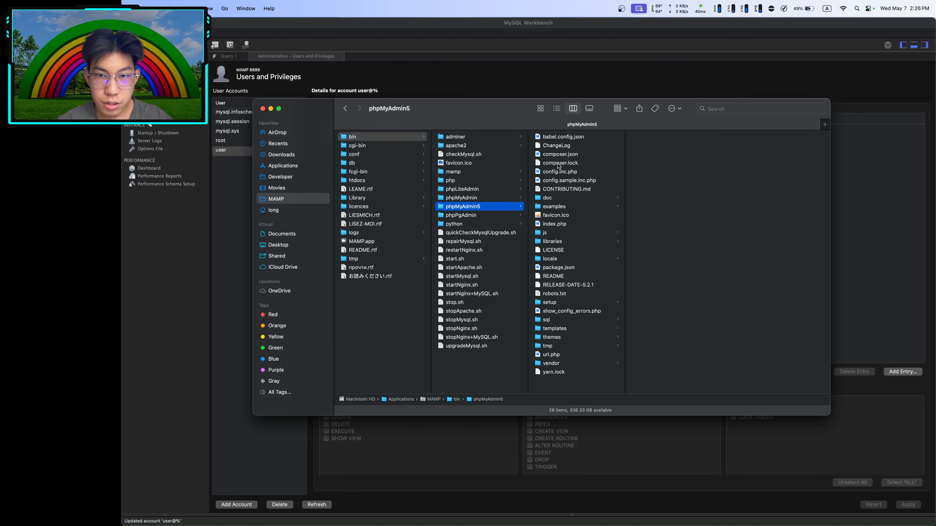
pyautogui.click(558, 174)
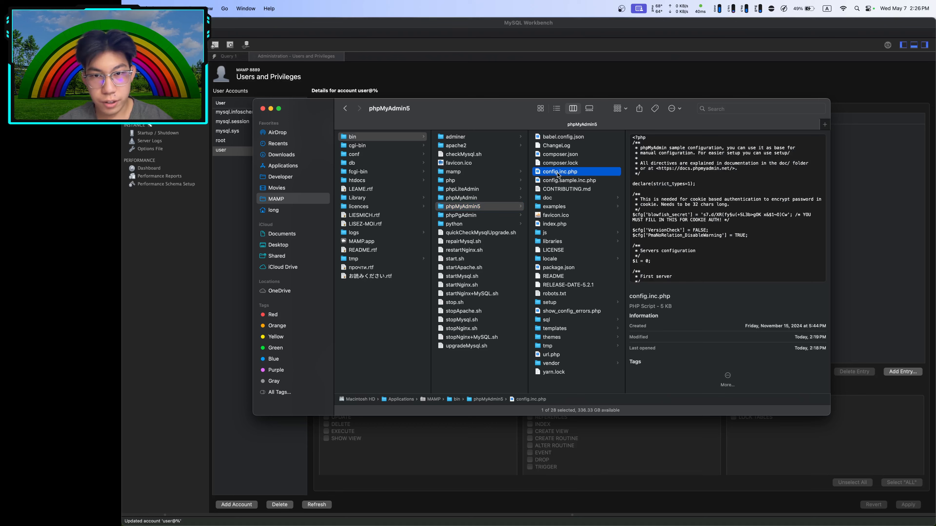
pyautogui.rightClick(558, 175)
# Open config.inc.php in TextEdit, change the user 'root' to 'user', clear the password, and save
pyautogui.moveTo(604, 185)
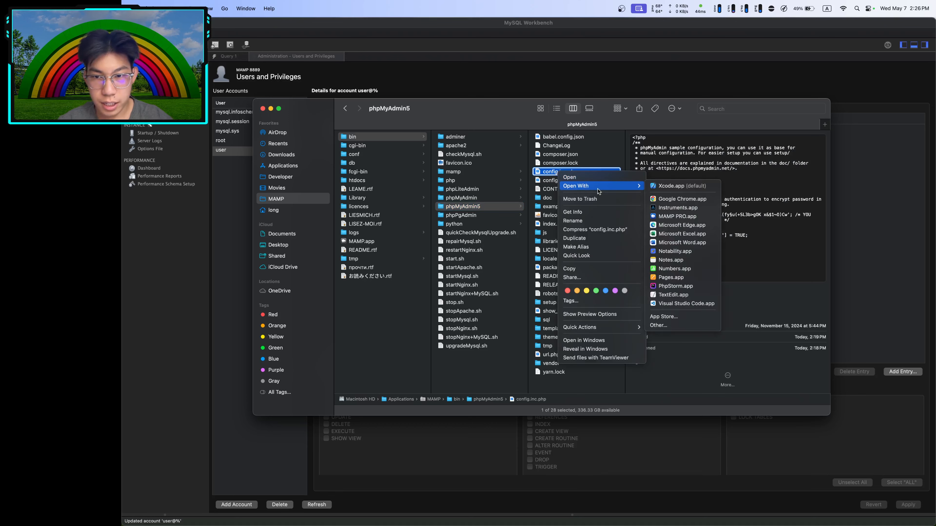
pyautogui.click(663, 295)
pyautogui.scroll(-5, 333, 135)
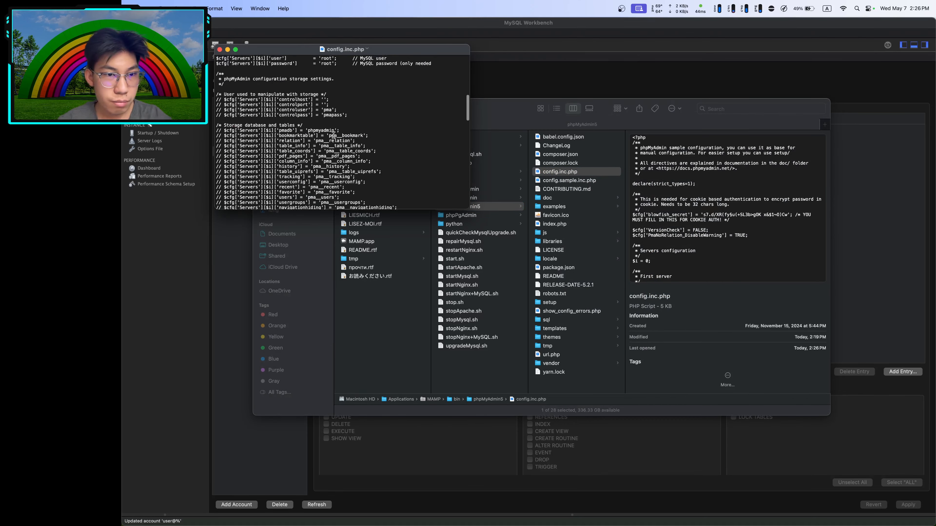
pyautogui.scroll(5, 334, 134)
pyautogui.doubleClick(331, 125)
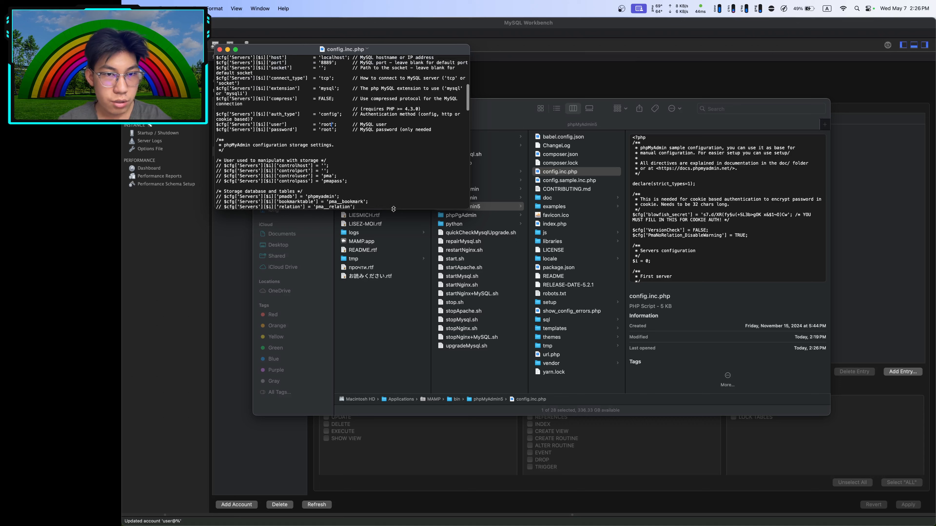
pyautogui.write('user')
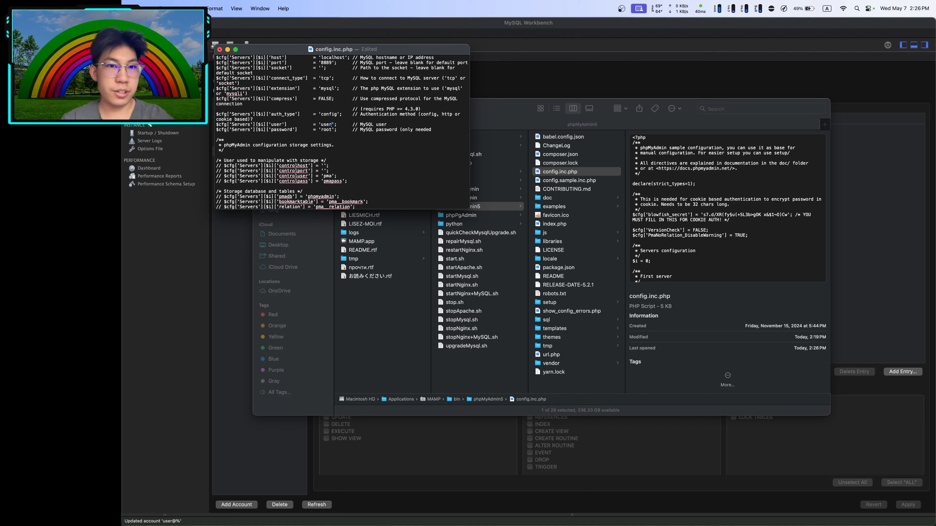
pyautogui.press('Down')
pyautogui.hotkey('alt', 'BackSpace')
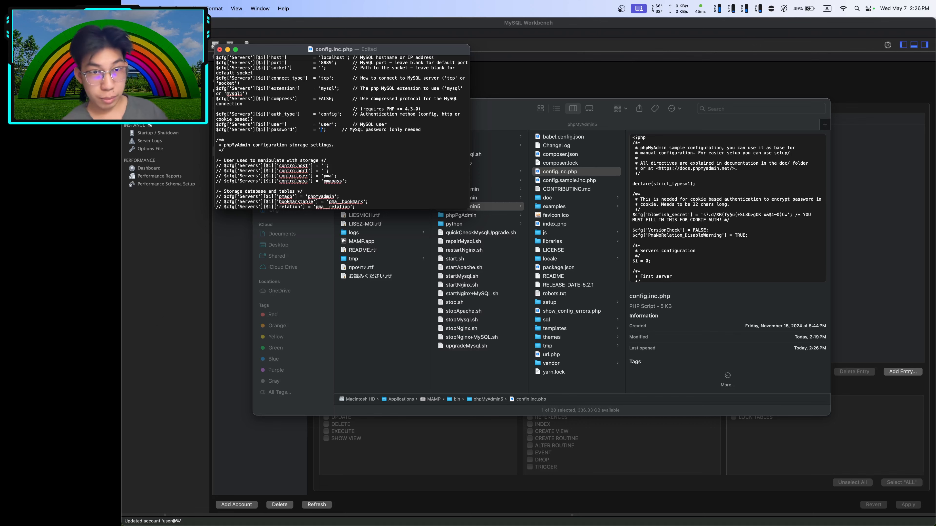
pyautogui.press('super+s')
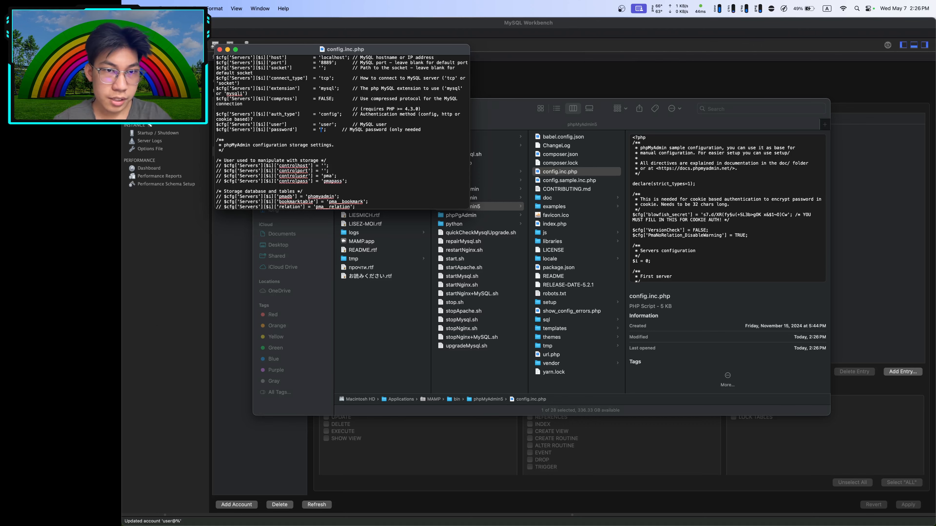
pyautogui.press('super+q')
# Switch to phpMyAdmin and try logging in with username 'u'
pyautogui.hotkey('ctrl', 'Right')
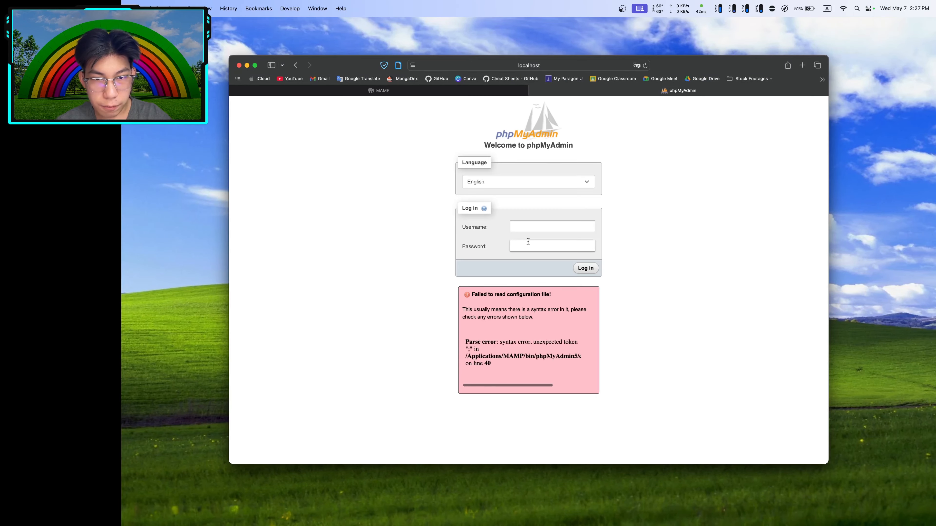
pyautogui.click(529, 226)
pyautogui.write('user')
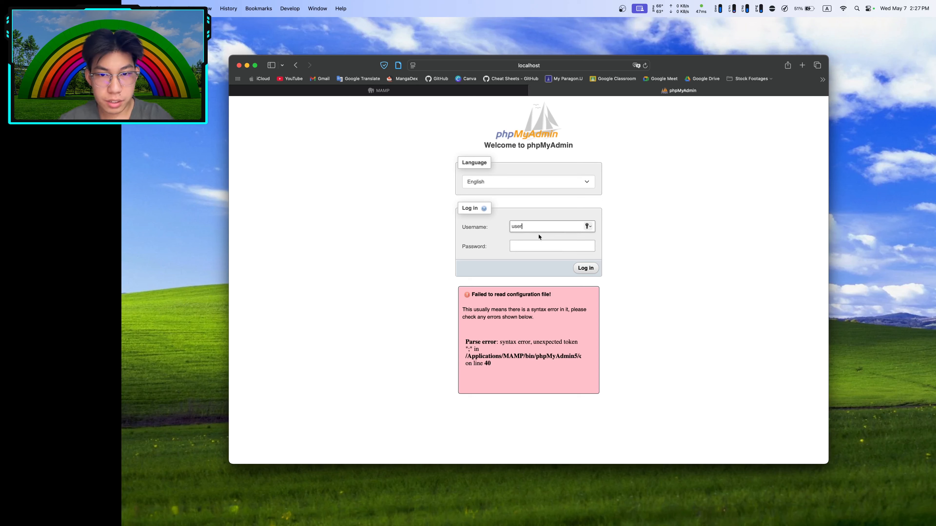
pyautogui.click(589, 269)
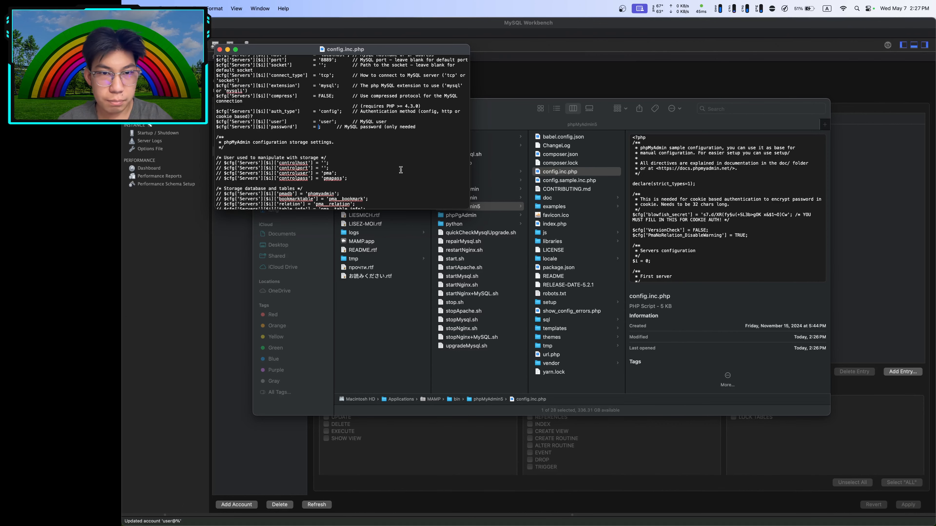
# In Workbench's Login tab, set a new password for the user account and apply it
pyautogui.click(521, 51)
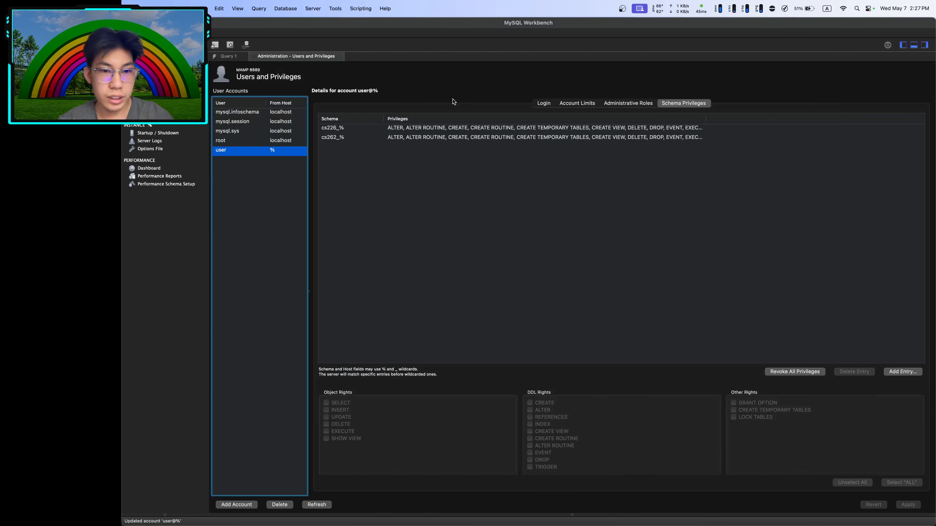
pyautogui.click(537, 103)
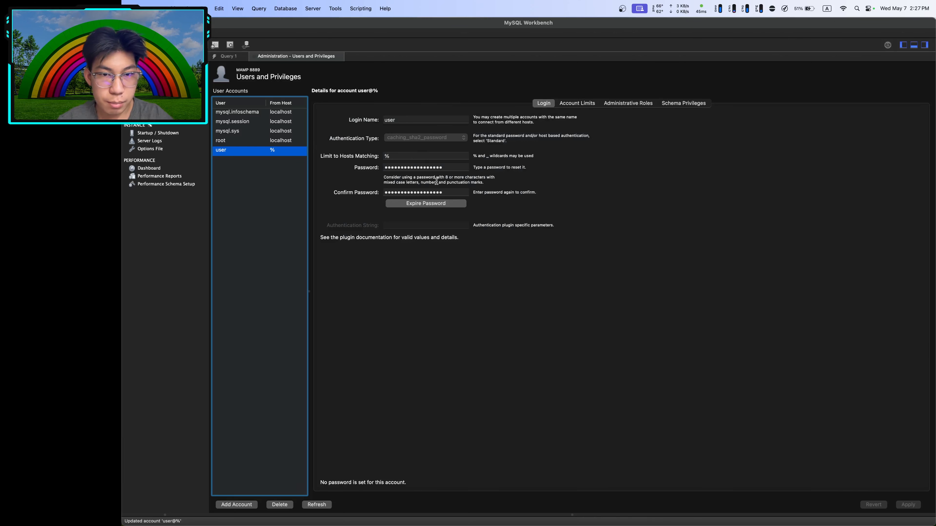
pyautogui.click(450, 168)
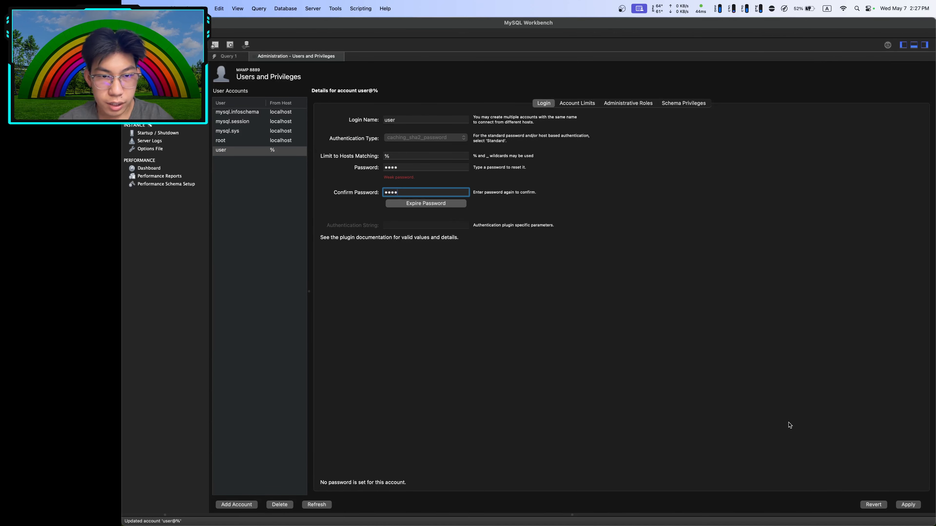
pyautogui.click(907, 505)
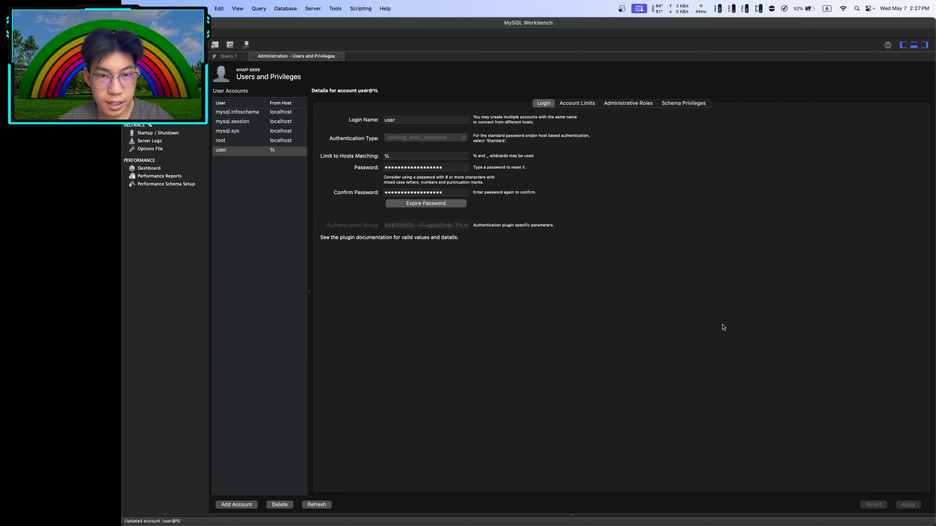
# Type the same password inside quotes on the config's password line, save, and return to phpMyAdmin
pyautogui.press('super+Tab')
pyautogui.write("''")
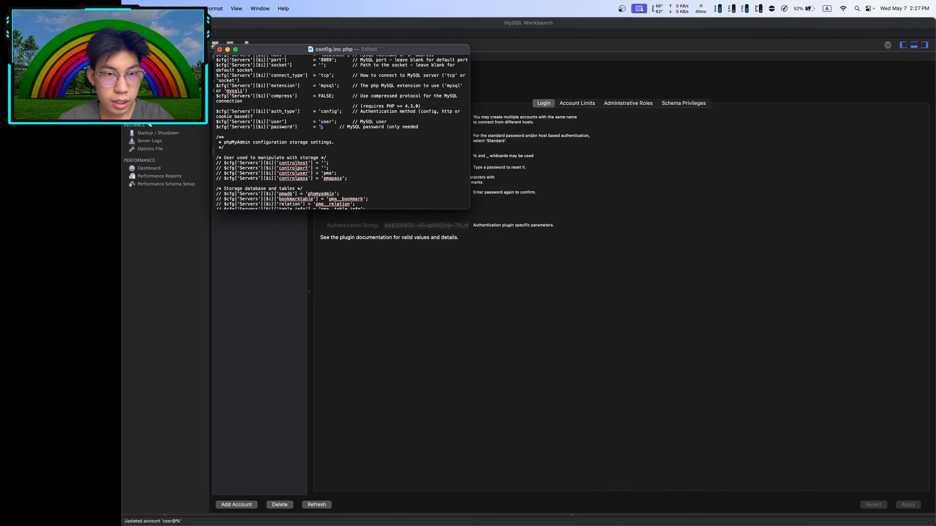
pyautogui.press('Left')
pyautogui.write('user')
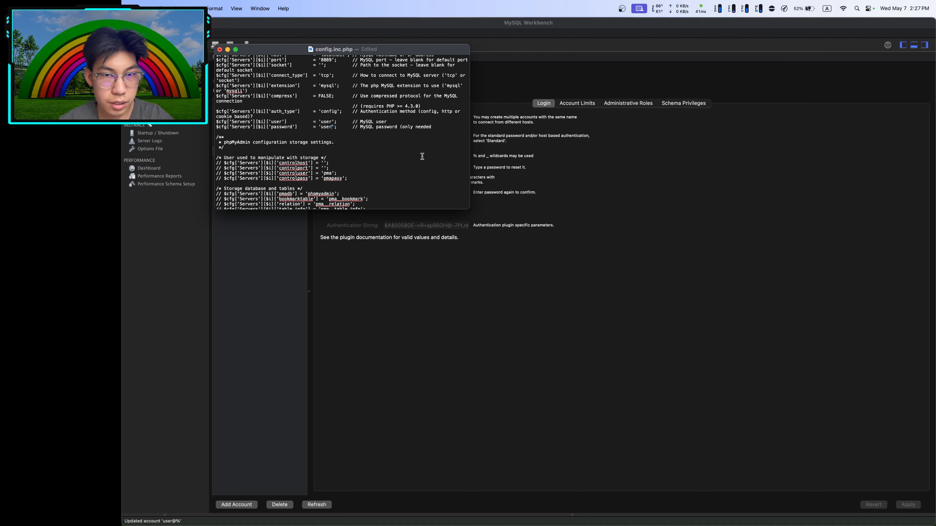
pyautogui.press('super+s')
pyautogui.hotkey('ctrl', 'Right')
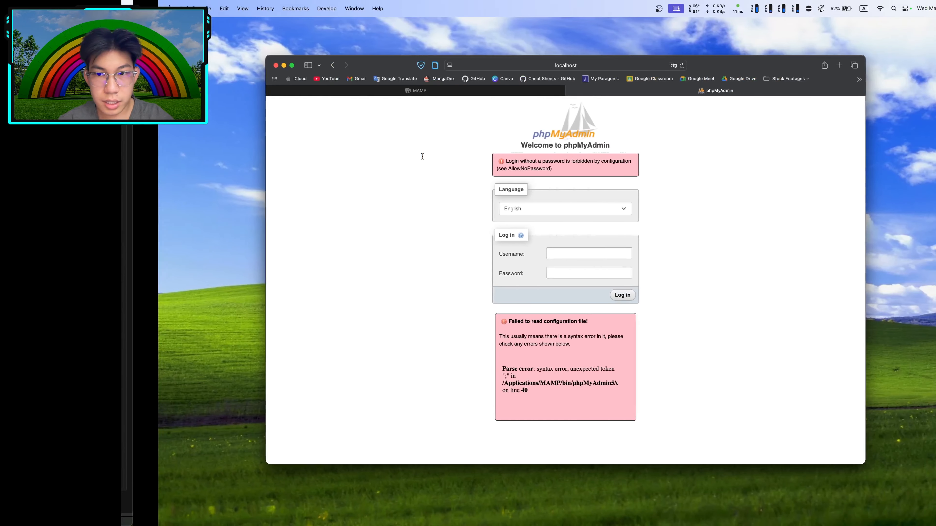
# Reload phpMyAdmin to log in as user@localhost, then expand the CS226 and CS262 groups
pyautogui.press('super+r')
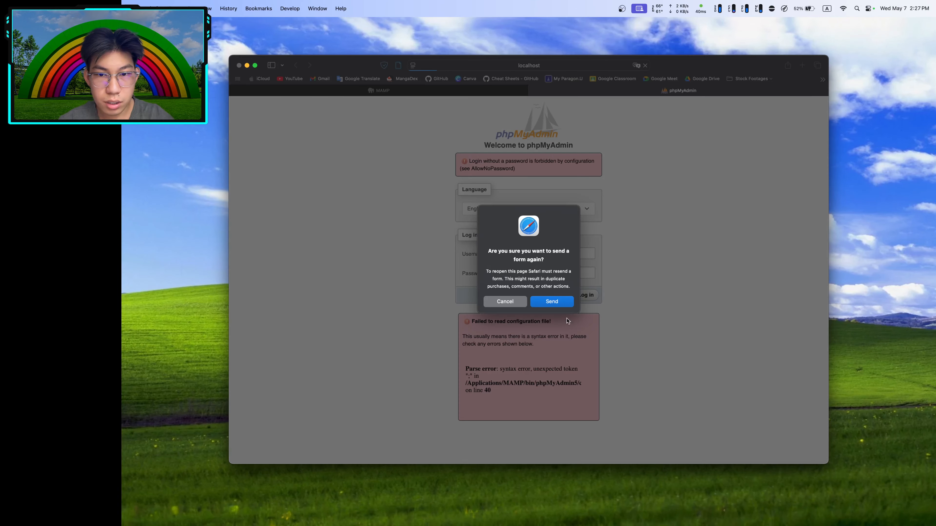
pyautogui.click(545, 306)
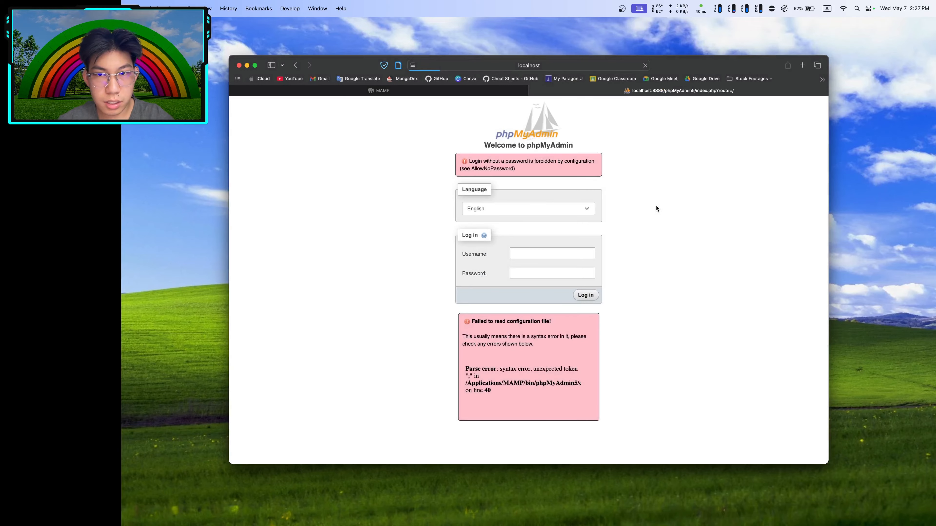
pyautogui.click(356, 239)
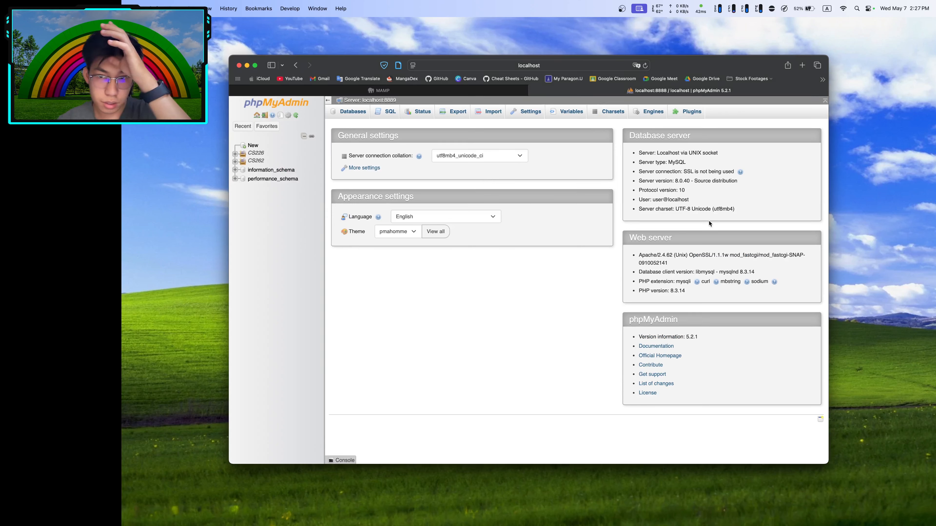
pyautogui.moveTo(655, 201); pyautogui.dragTo(668, 200)
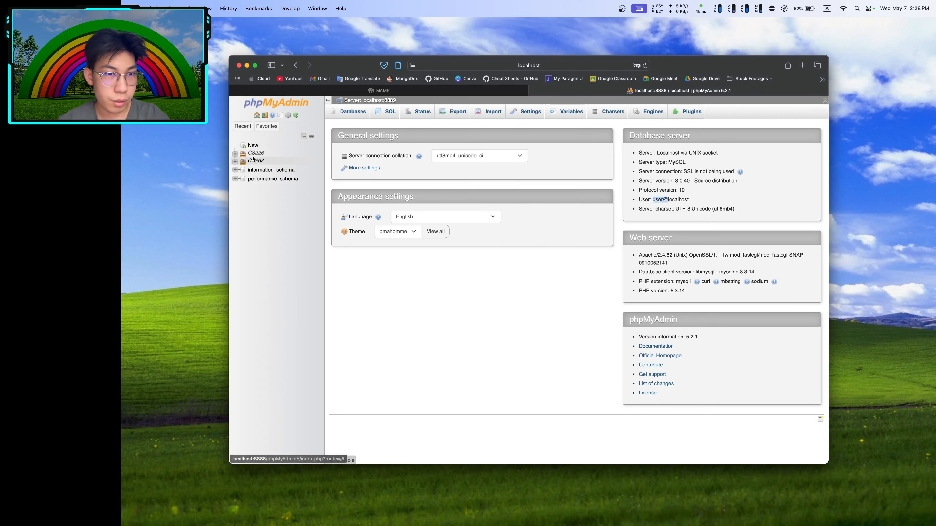
pyautogui.click(235, 155)
pyautogui.click(235, 206)
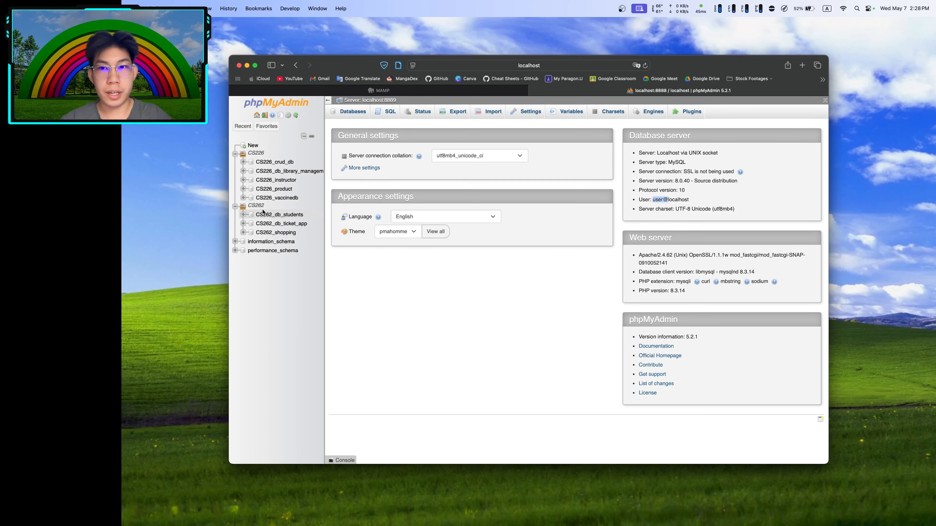
pyautogui.hotkey('ctrl', 'Left')
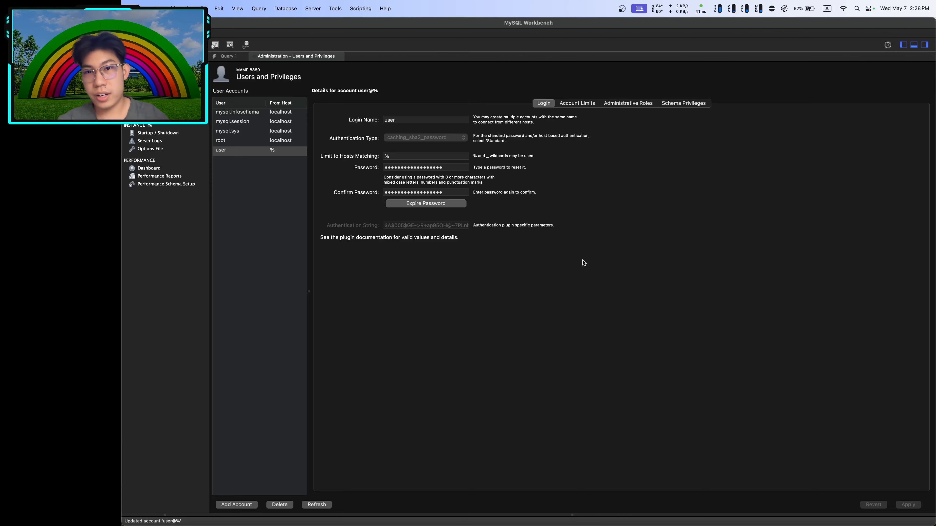
pyautogui.hotkey('ctrl', 'Right')
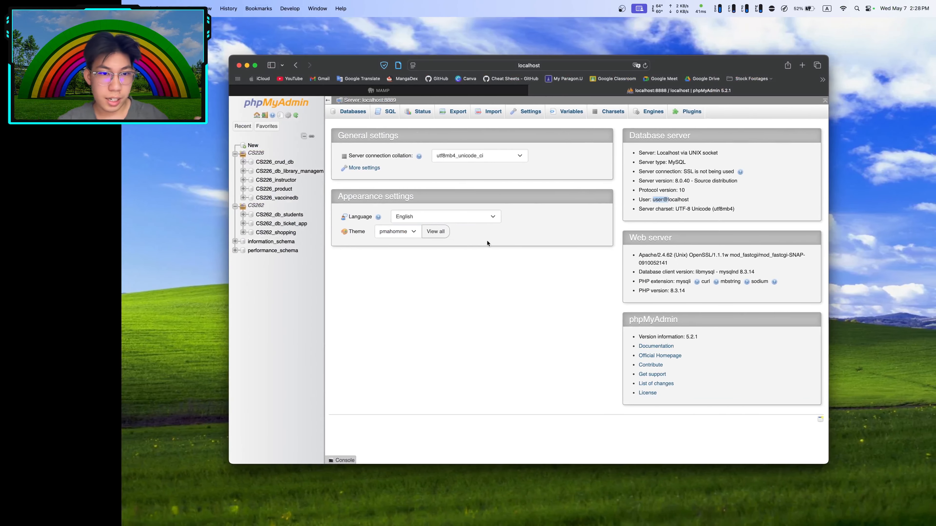